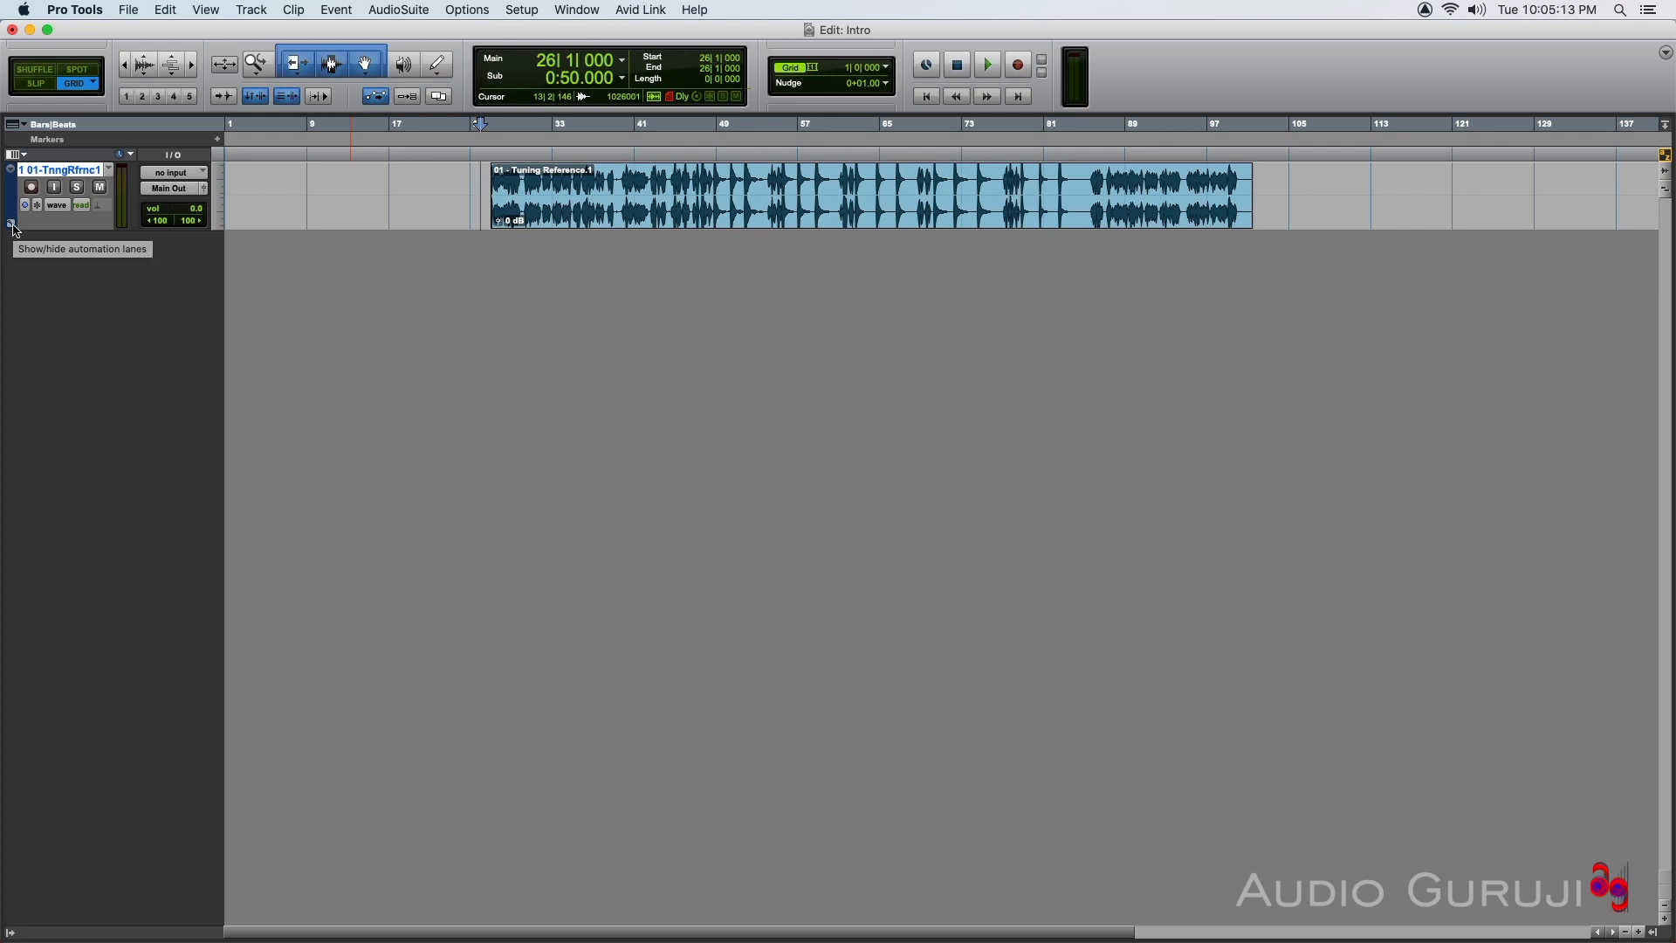
# - Show the audio track's volume automation lane and open its list of automation parameters
pyautogui.click(12, 224)
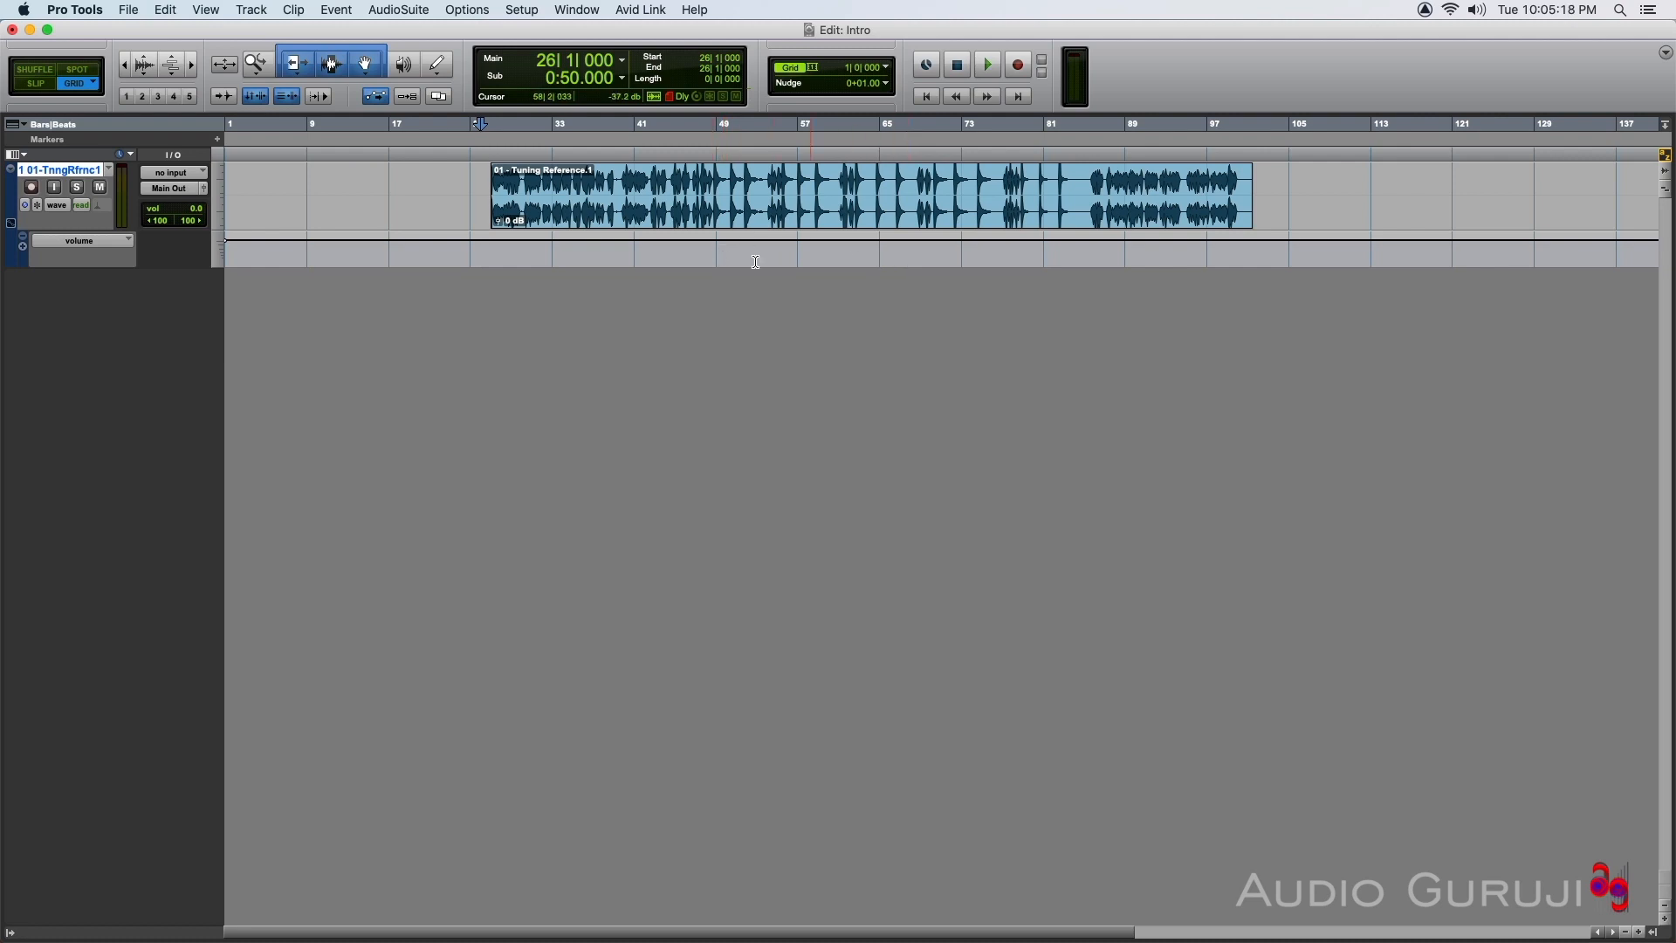
pyautogui.click(129, 242)
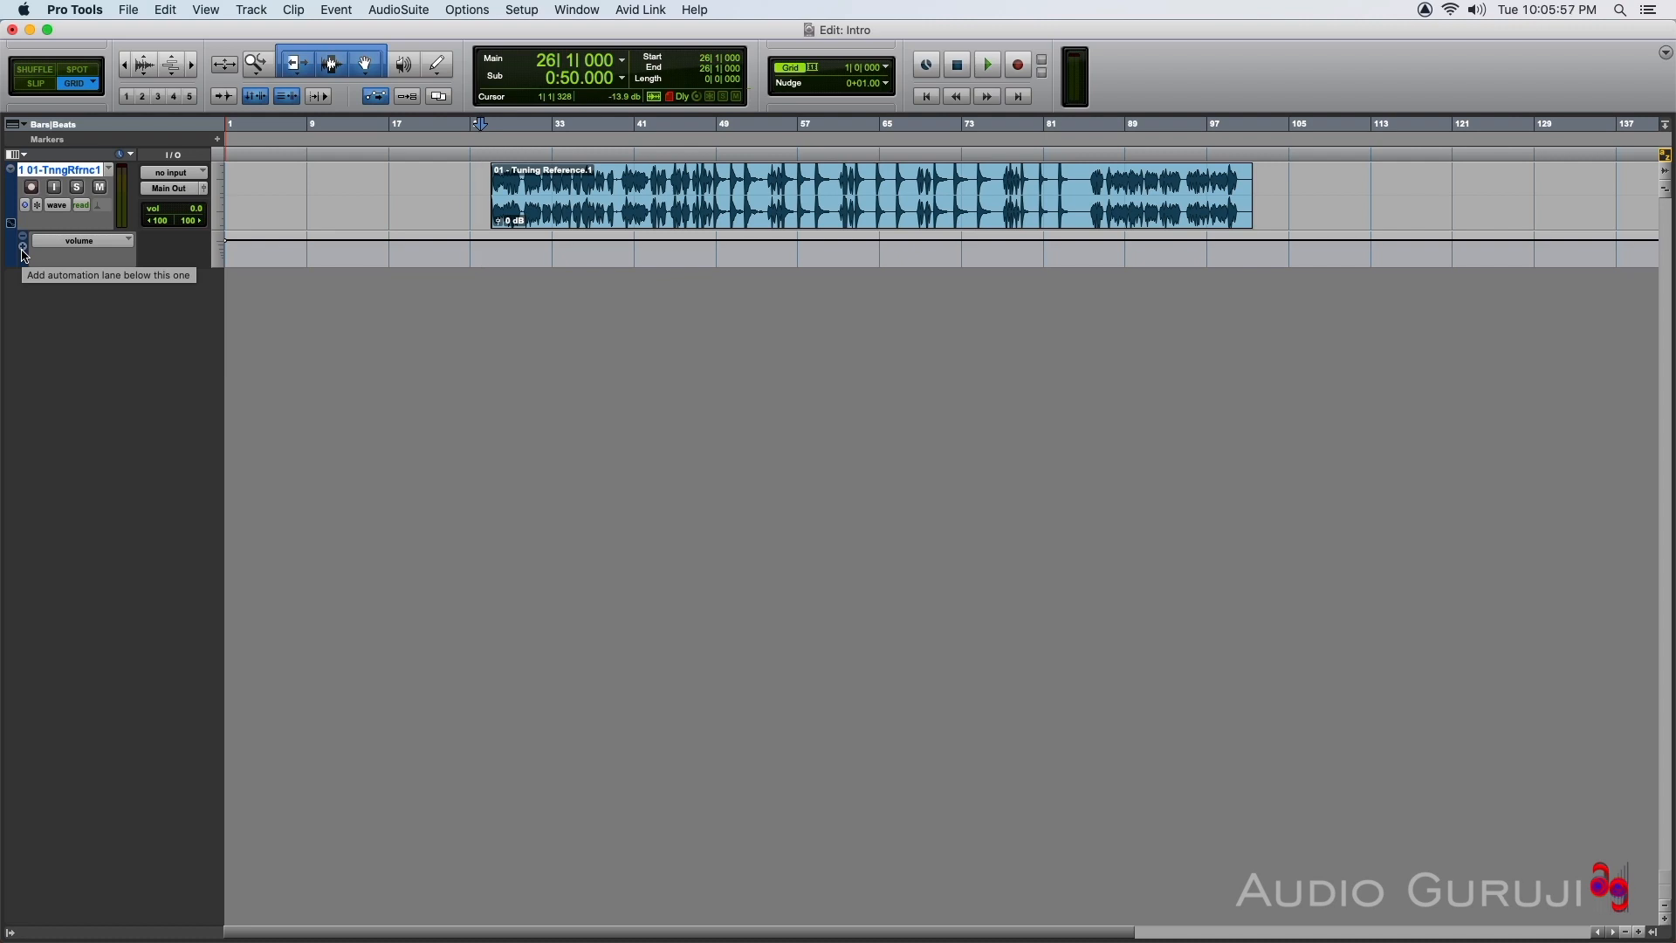
# - Add a second automation lane below volume, set it to all pan types, and remove that lane
pyautogui.click(23, 248)
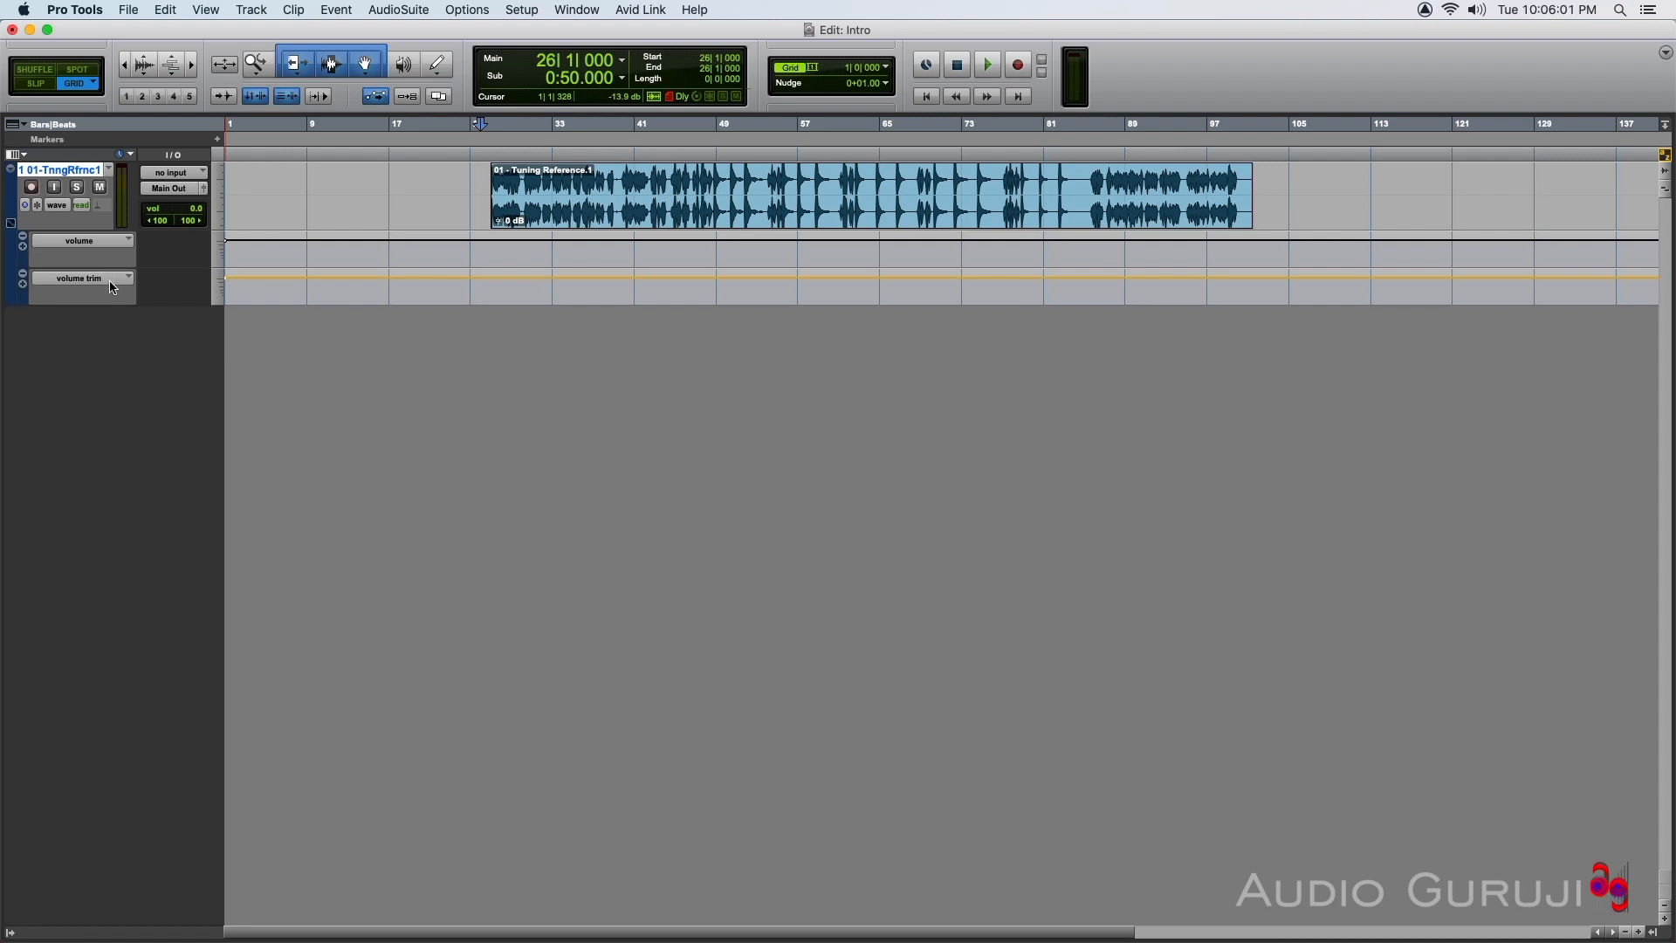
pyautogui.click(112, 286)
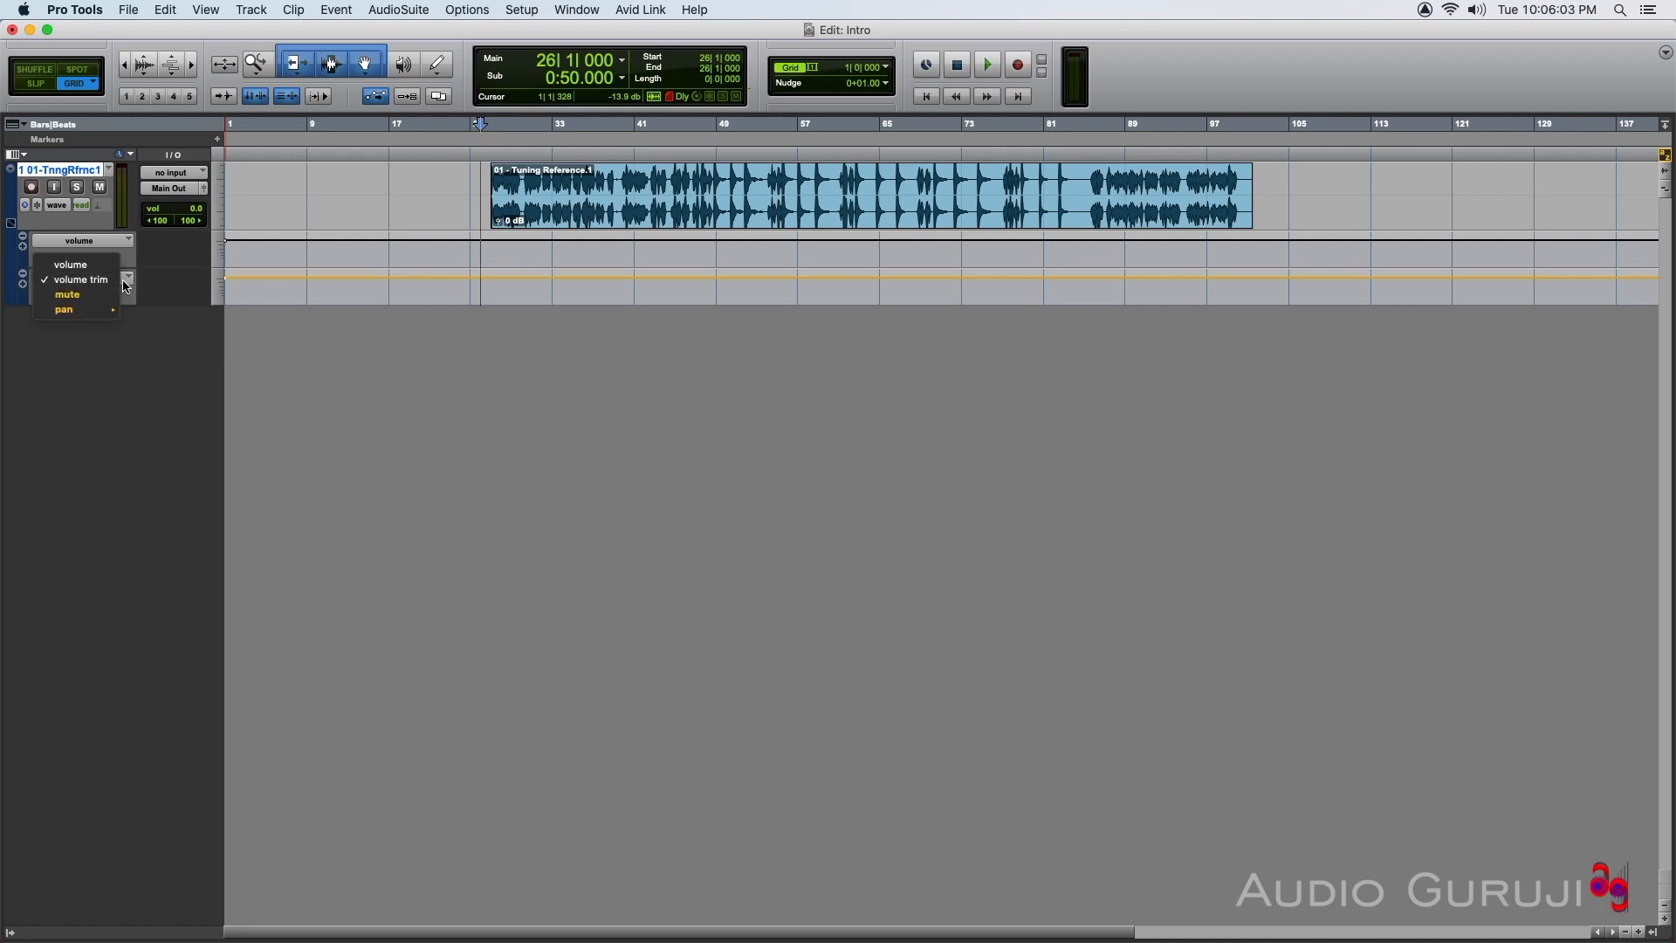
pyautogui.moveTo(92, 310)
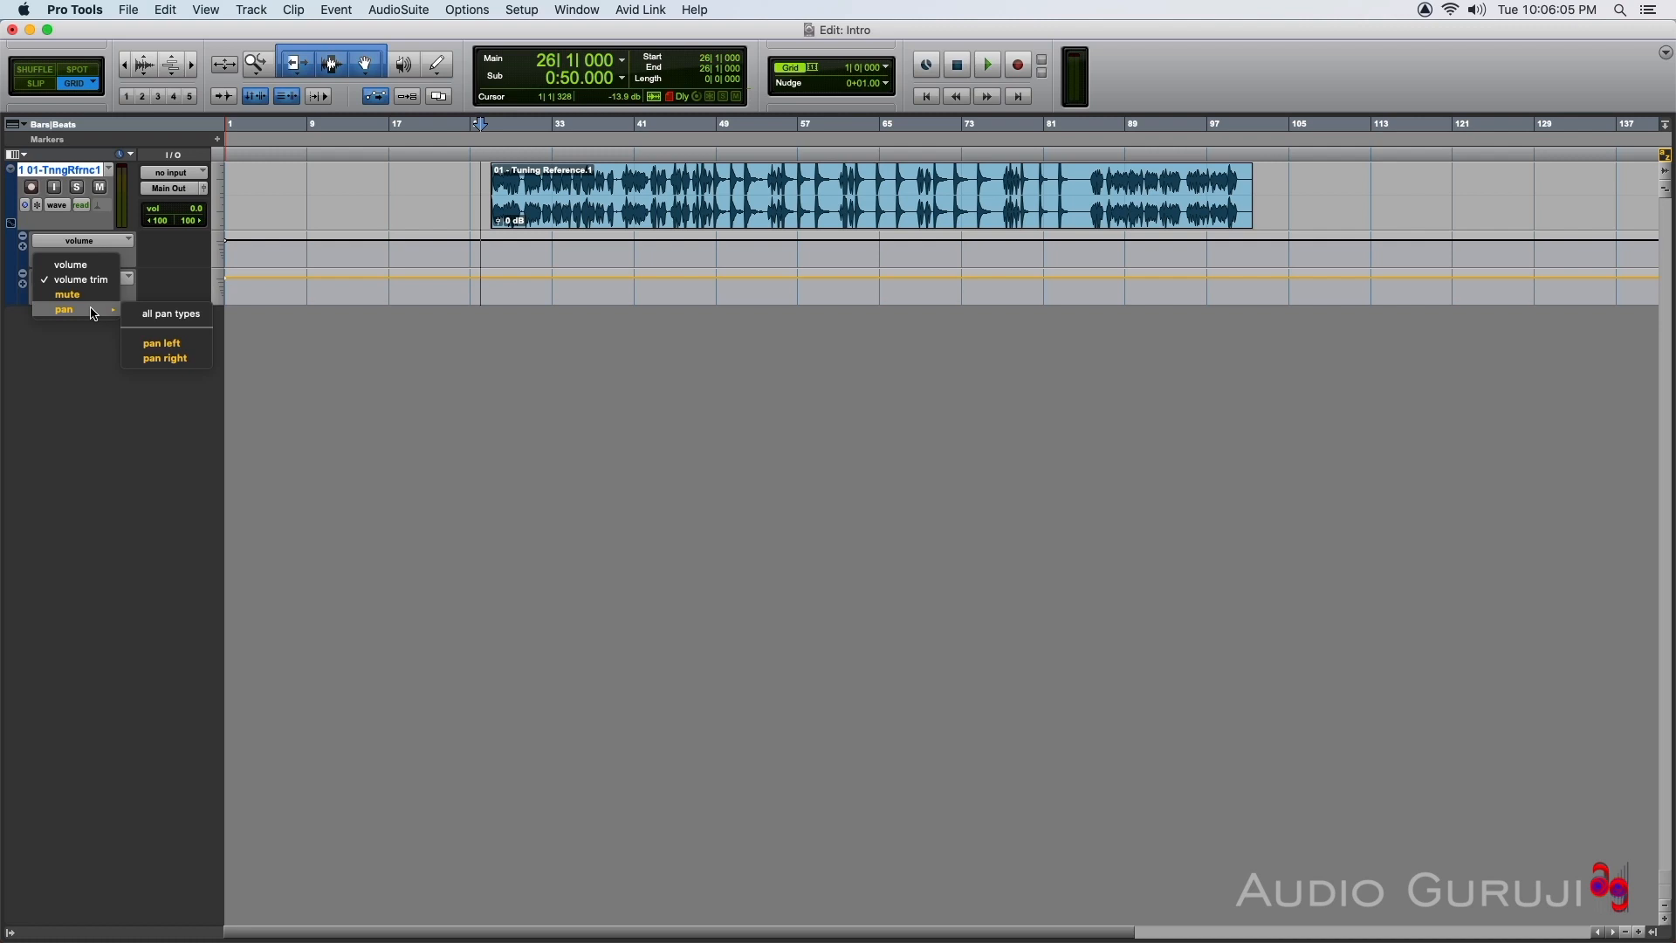
pyautogui.click(152, 315)
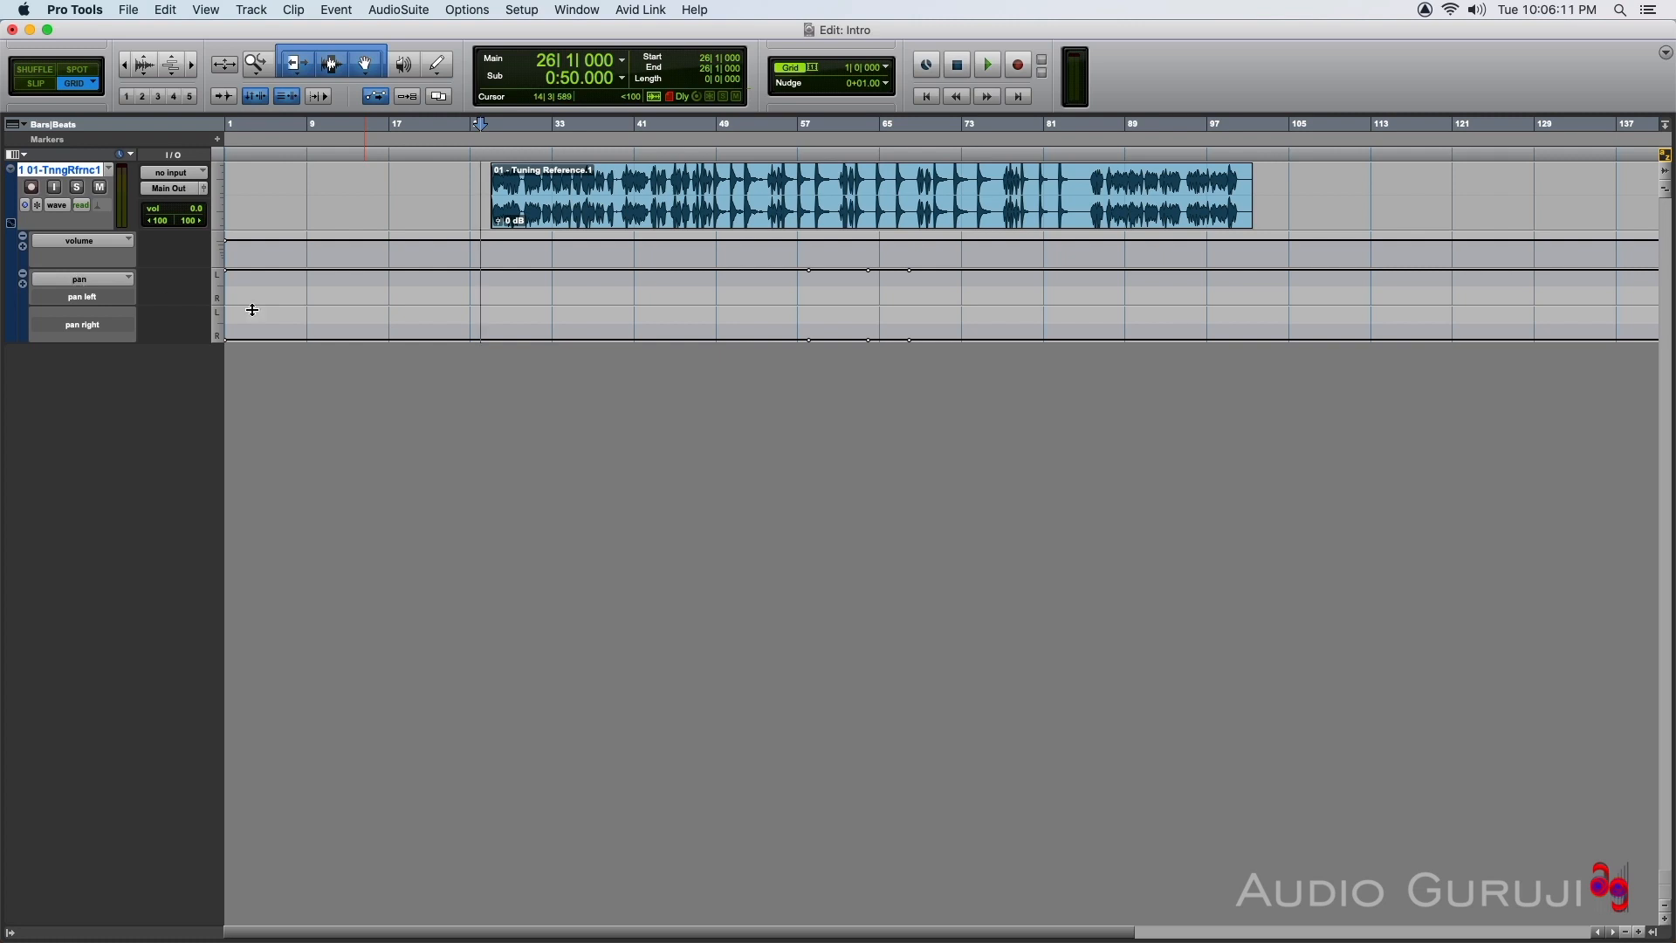
pyautogui.click(24, 277)
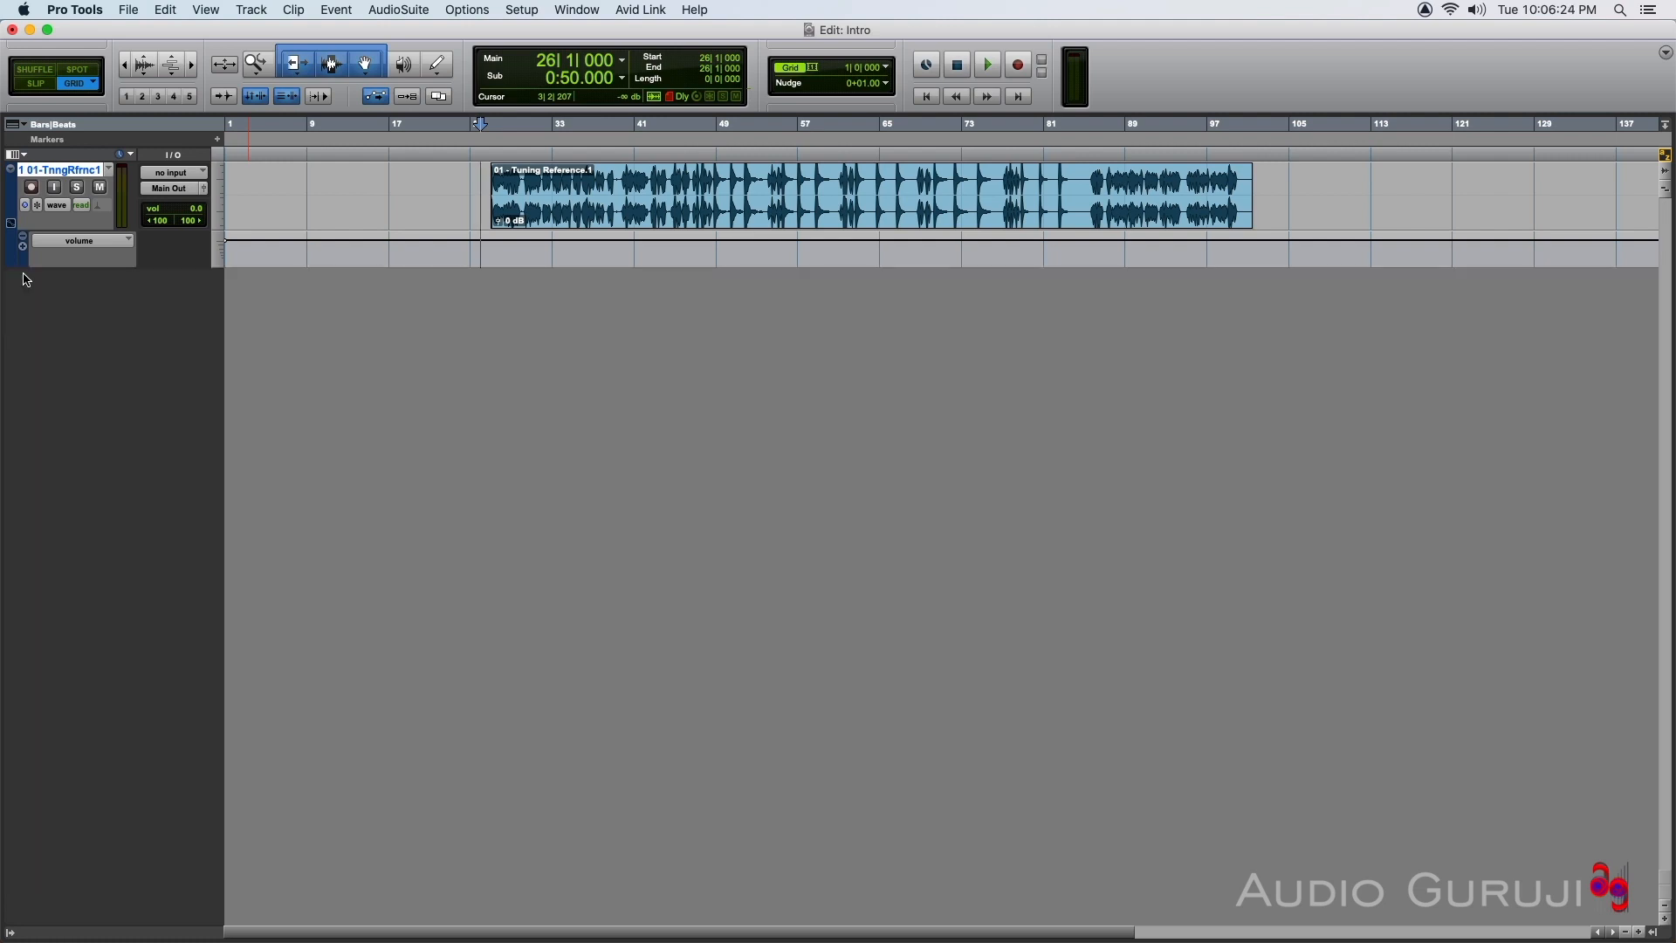
# - Draw a wavy volume automation curve from about bar 40 to bar 65 with the Free Hand pencil
pyautogui.click(438, 63)
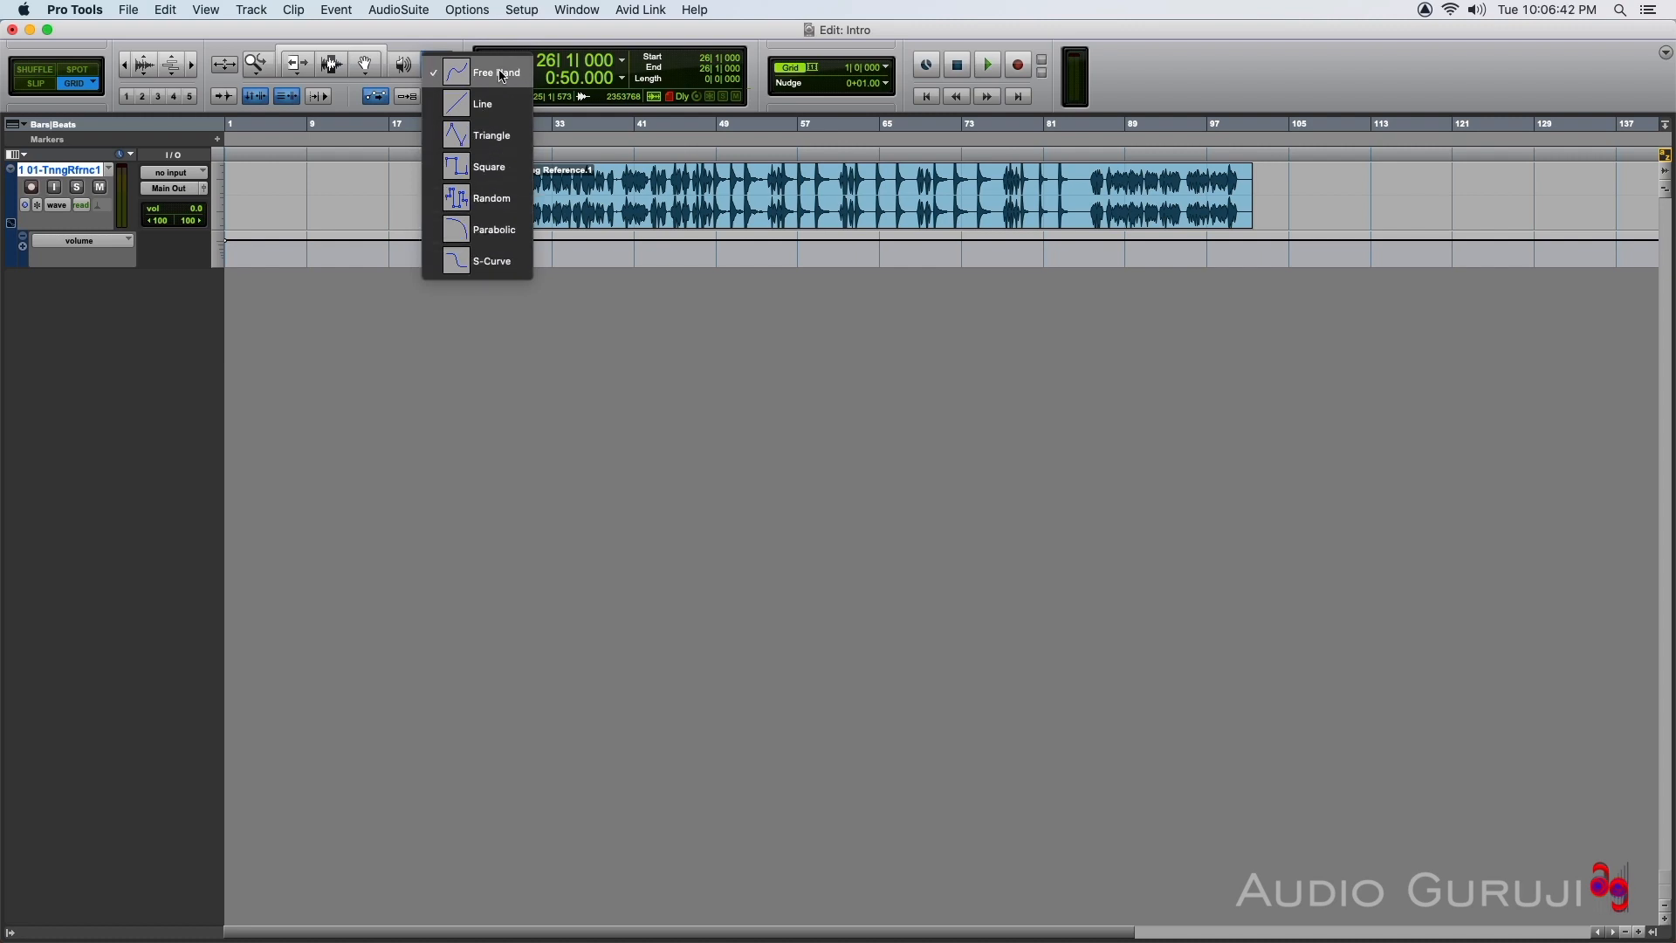
pyautogui.click(684, 238)
pyautogui.moveTo(625, 247)
pyautogui.mouseDown()
pyautogui.moveTo(691, 258)
pyautogui.moveTo(741, 233)
pyautogui.moveTo(790, 258)
pyautogui.moveTo(882, 248)
pyautogui.mouseUp()
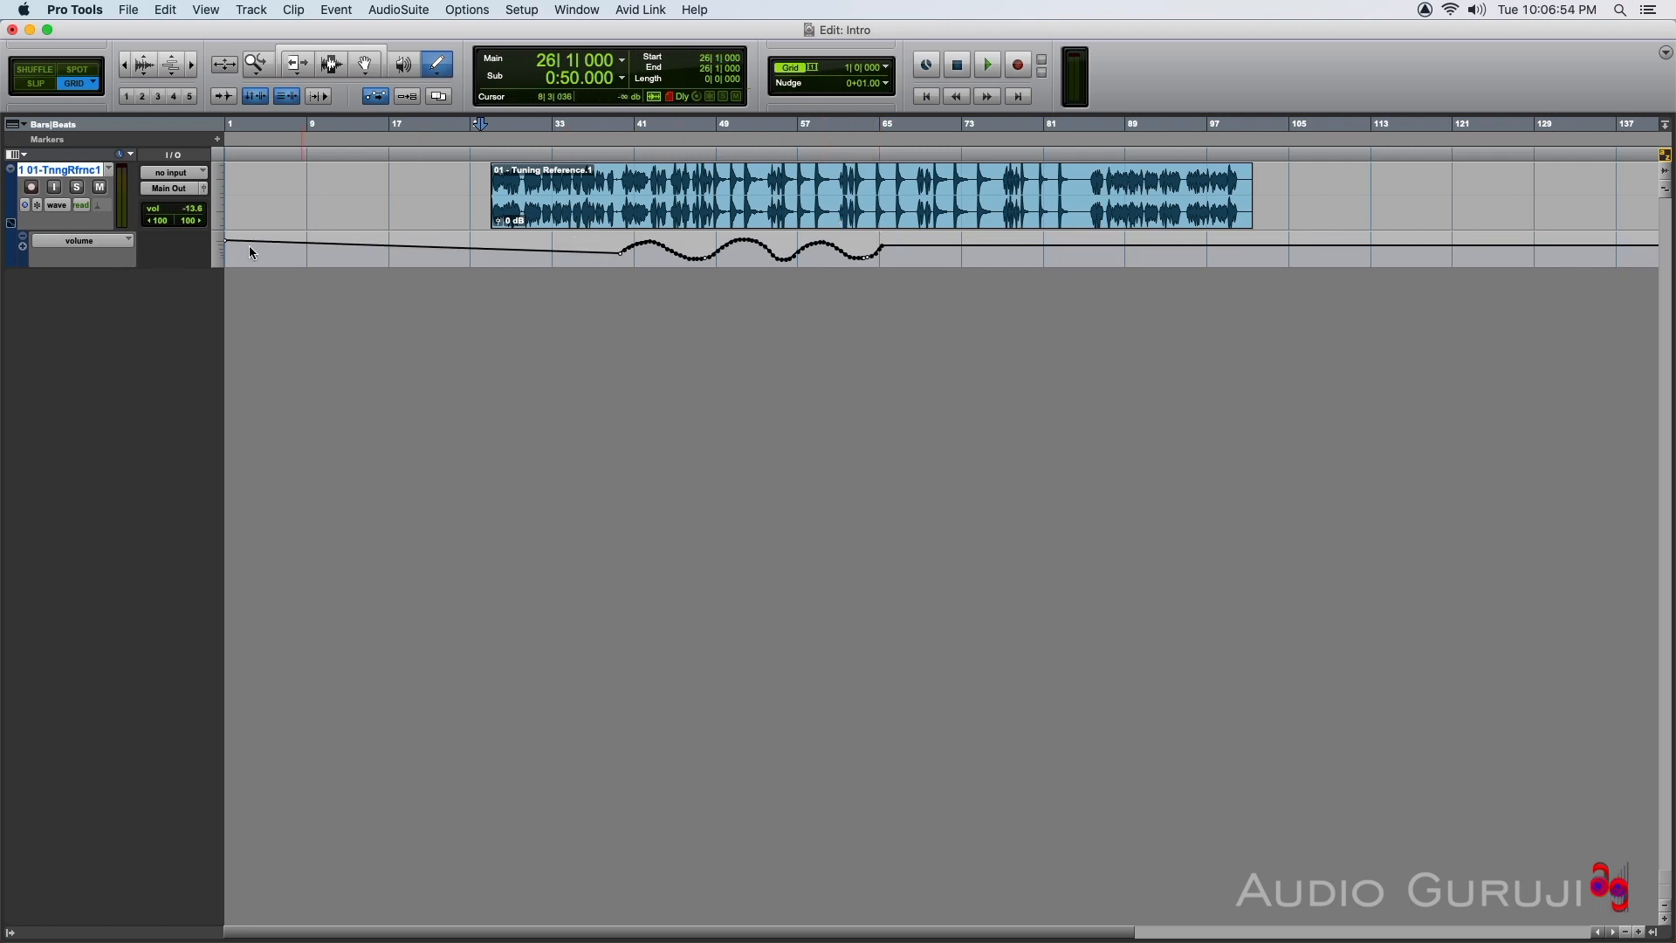
# - Open the track's output window and check the fader position at bars 43, 49 and 54 of the volume curve
pyautogui.click(204, 189)
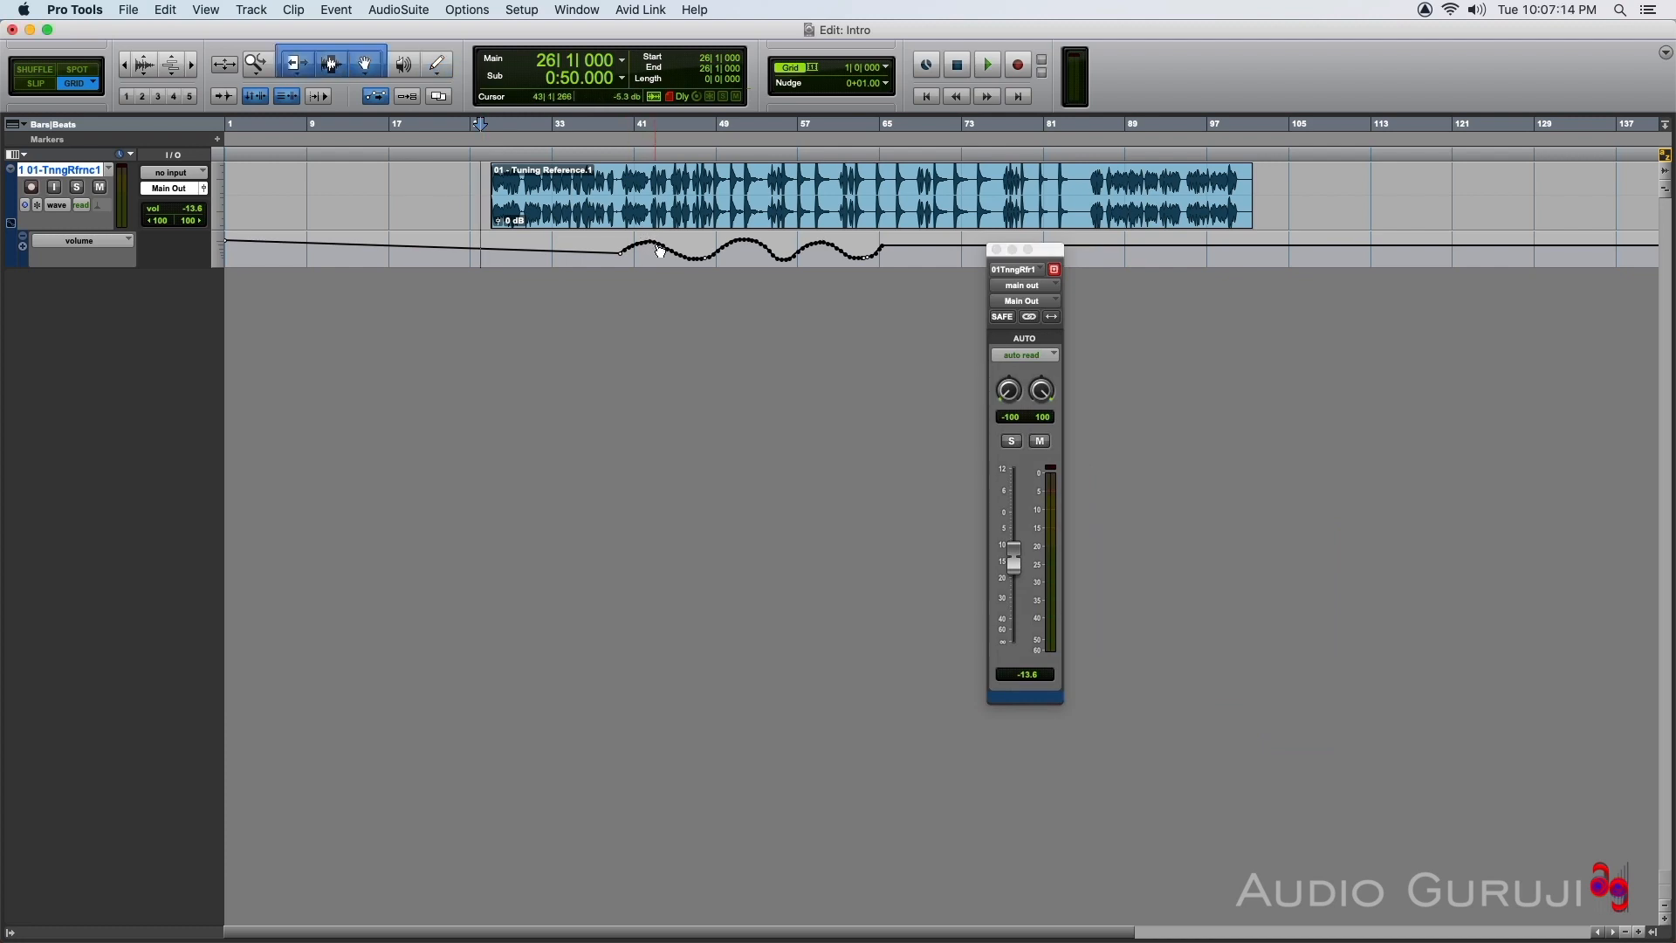
pyautogui.click(658, 250)
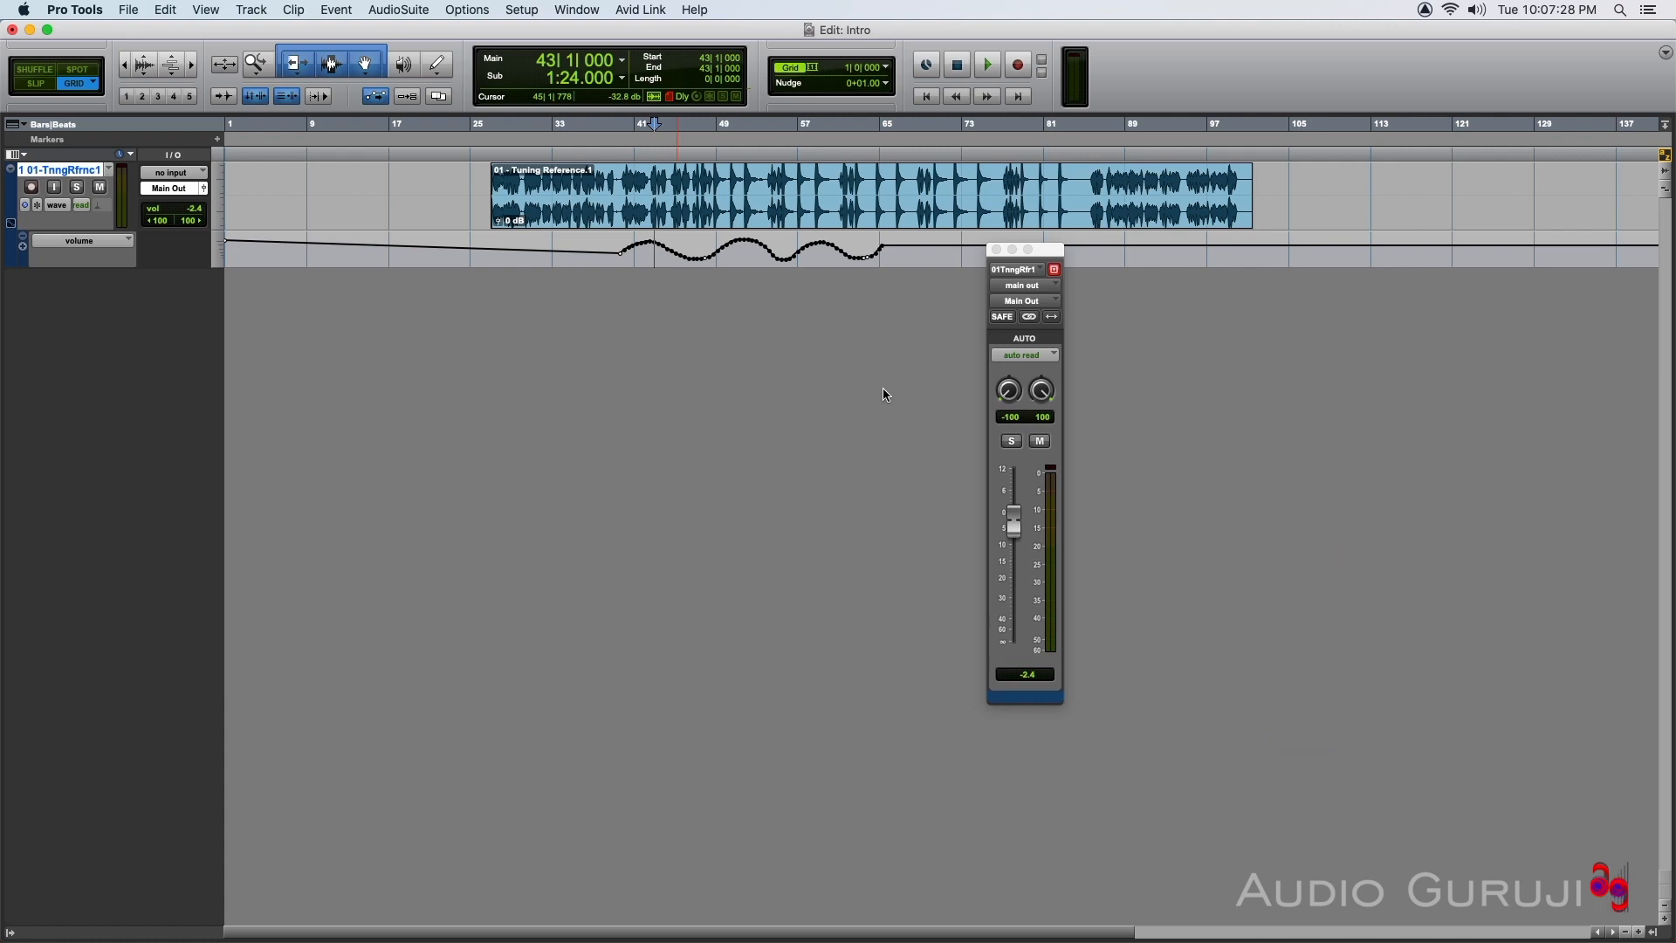
pyautogui.click(718, 253)
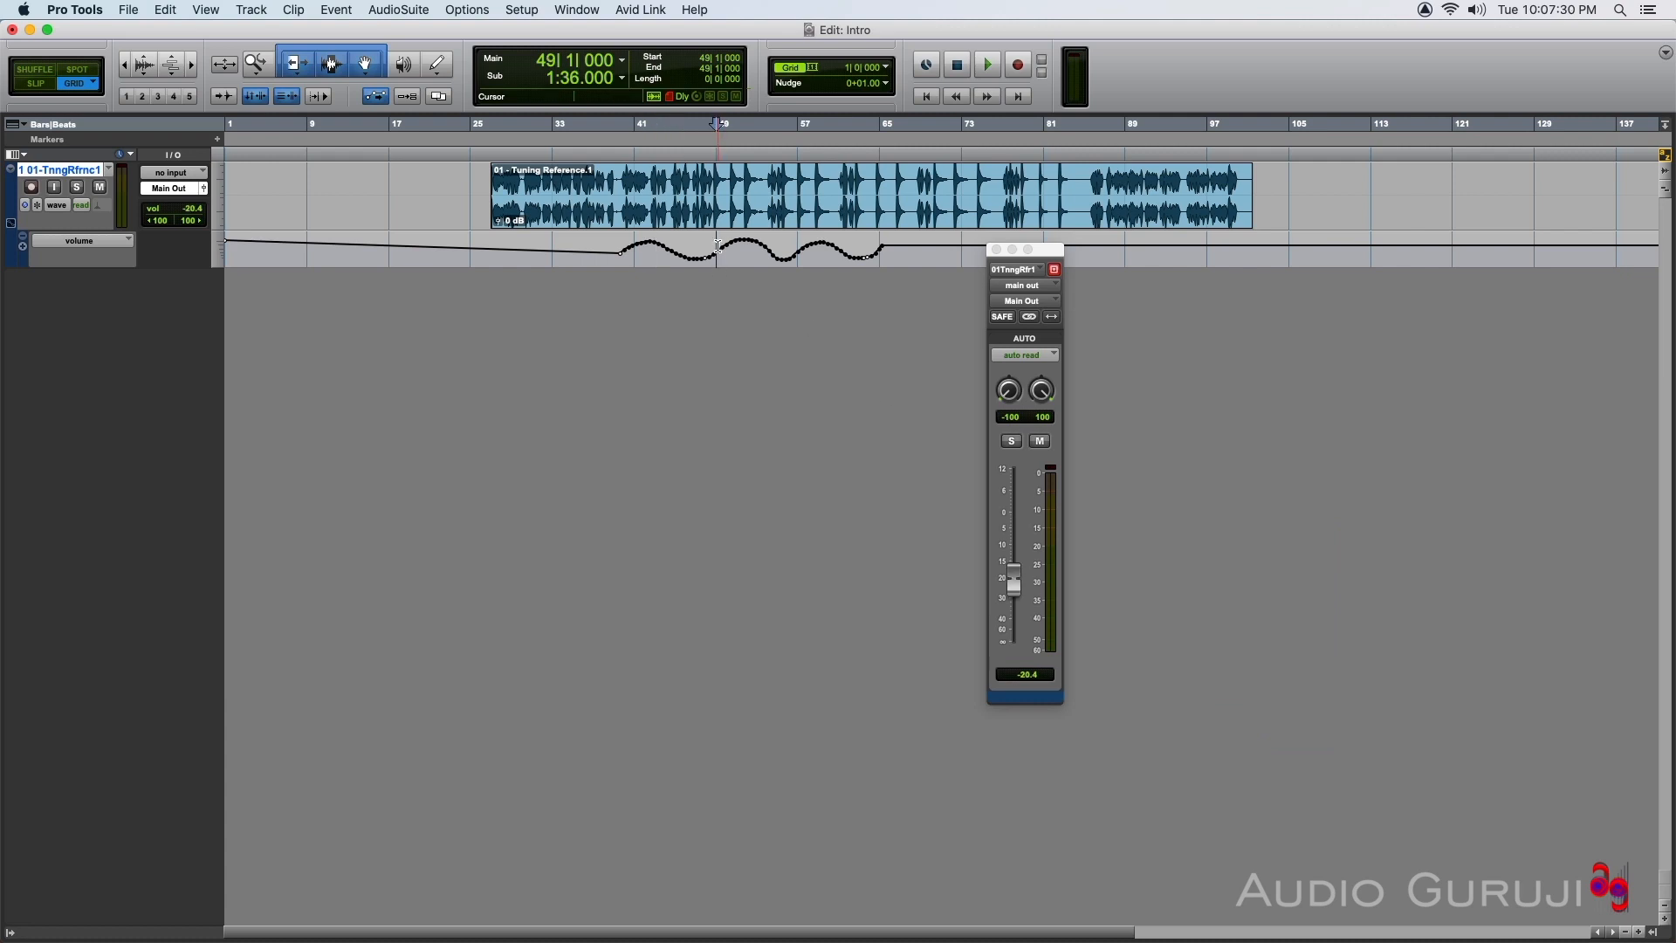
pyautogui.click(770, 252)
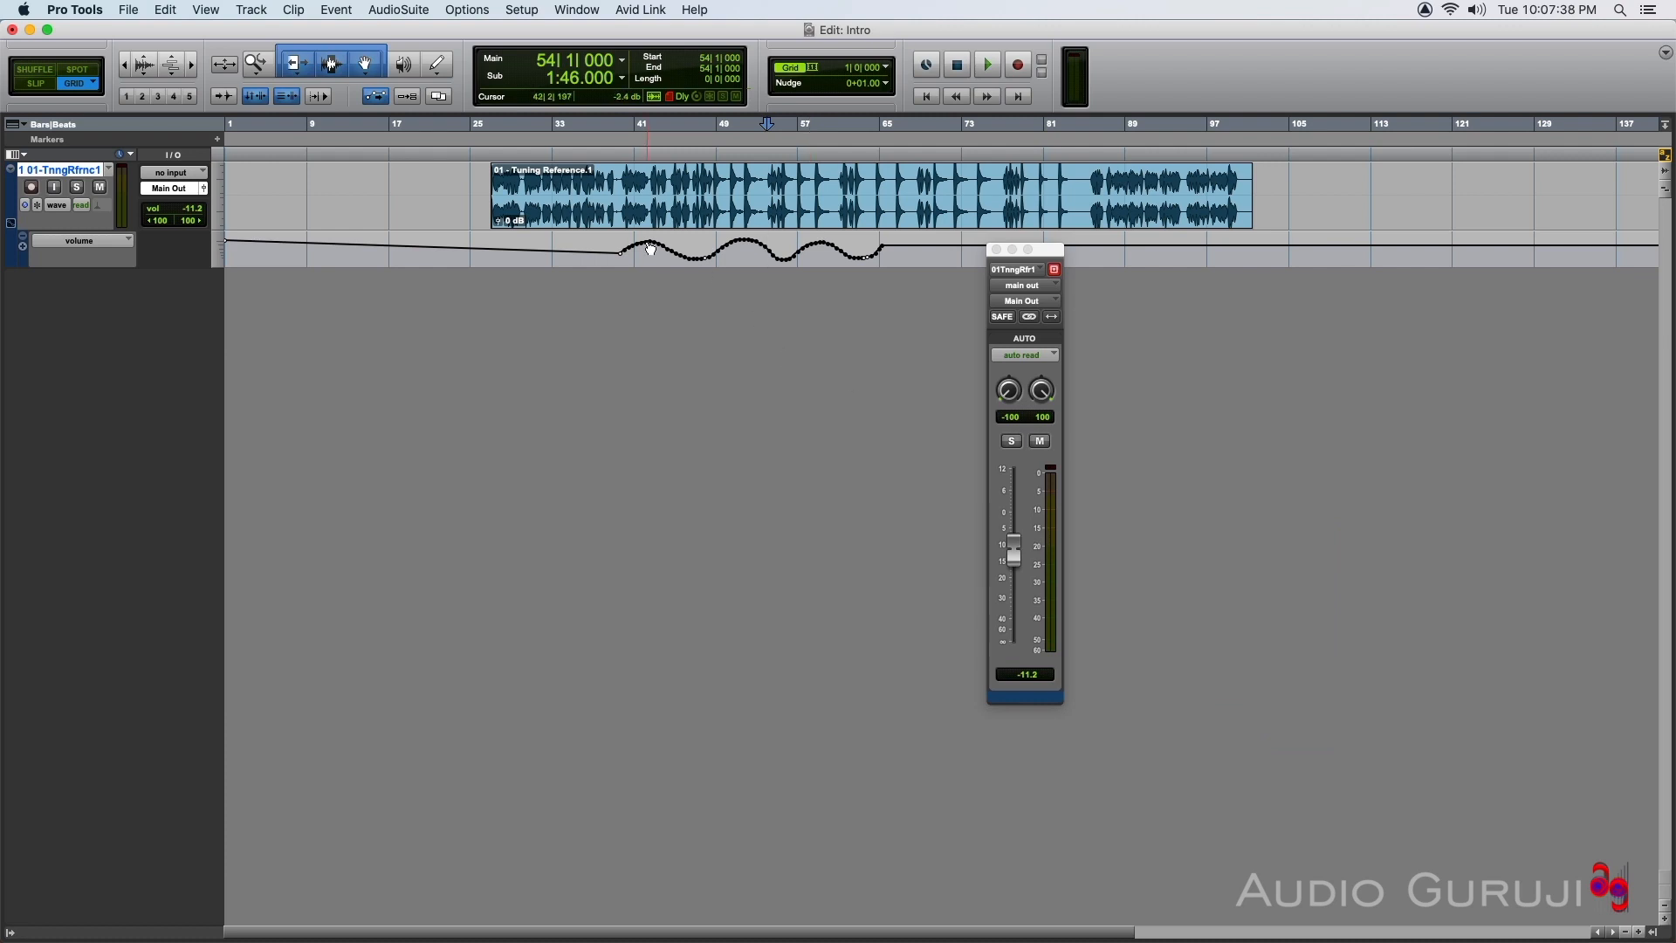
# - Play the track from bar 40 to watch the output fader follow the drawn volume automation, and stop playback
pyautogui.click(621, 251)
pyautogui.press('space')
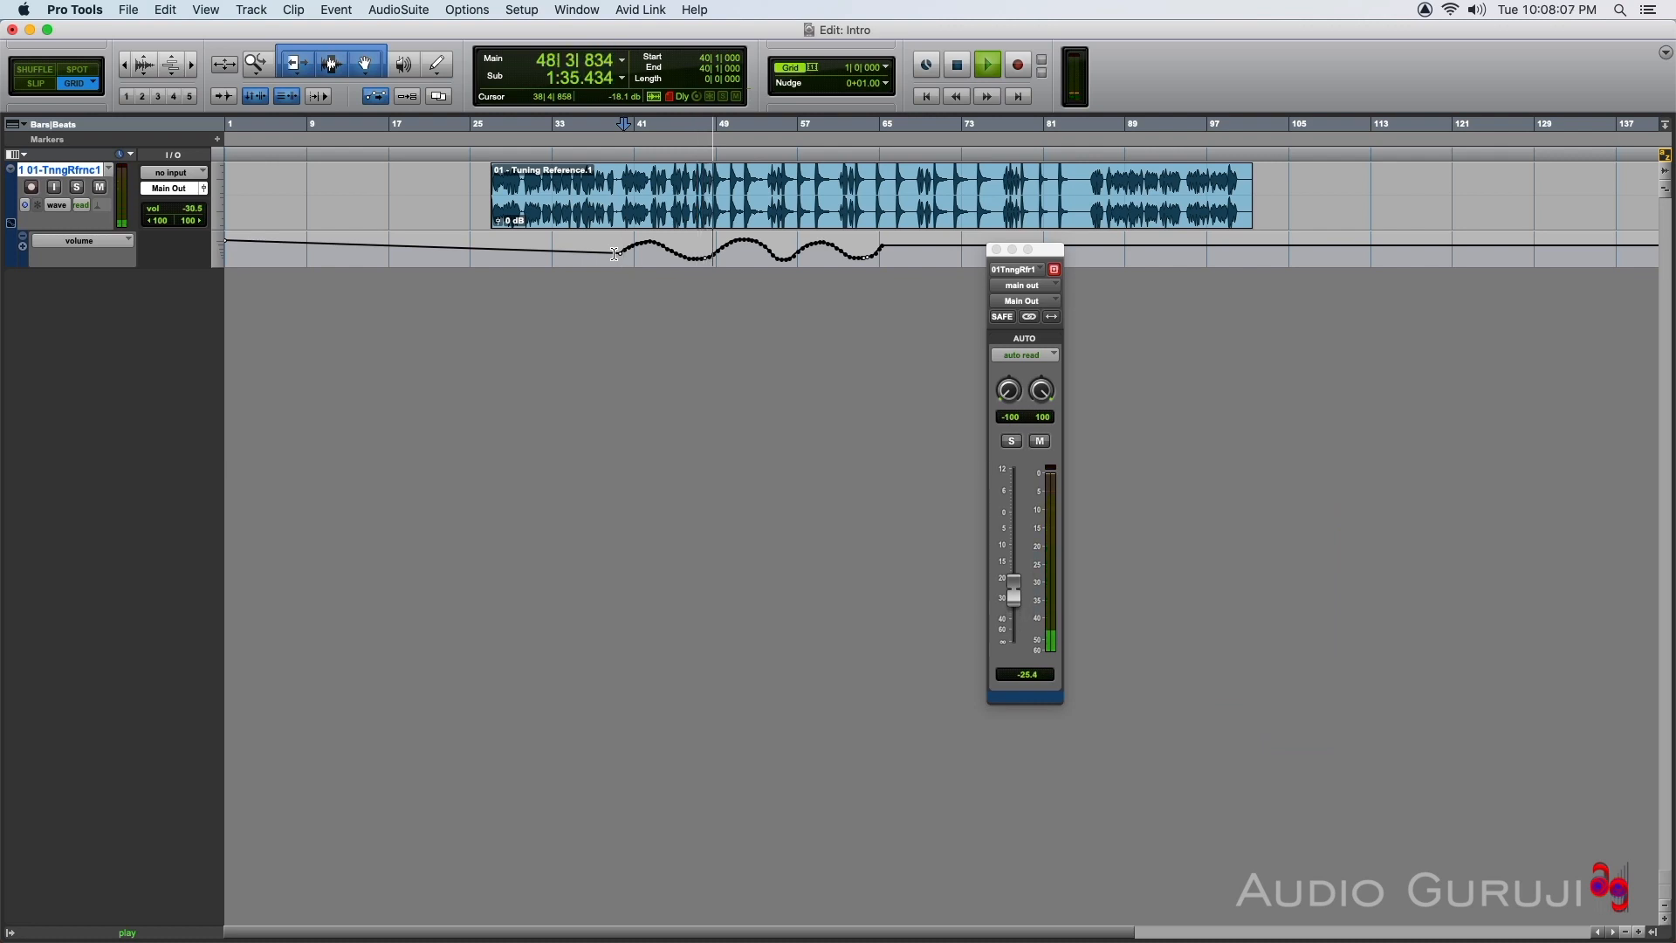
pyautogui.press('space')
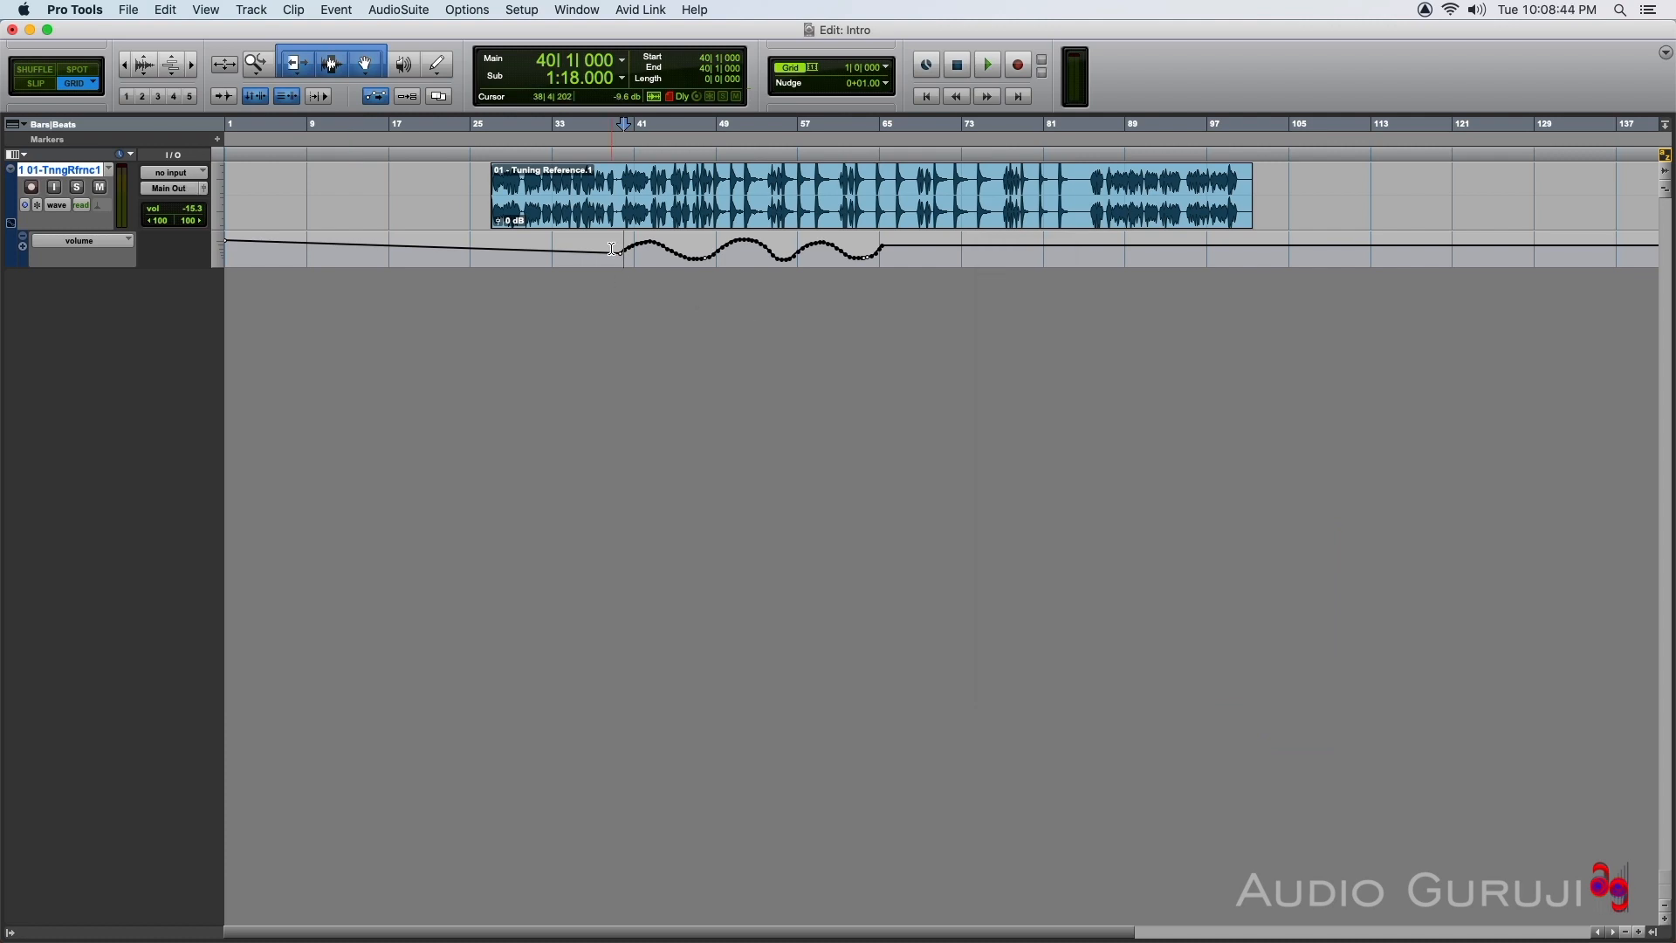
# - Select the drawn curve in the volume lane from bar 39 onward and clear its automation
pyautogui.moveTo(614, 250); pyautogui.dragTo(822, 249)
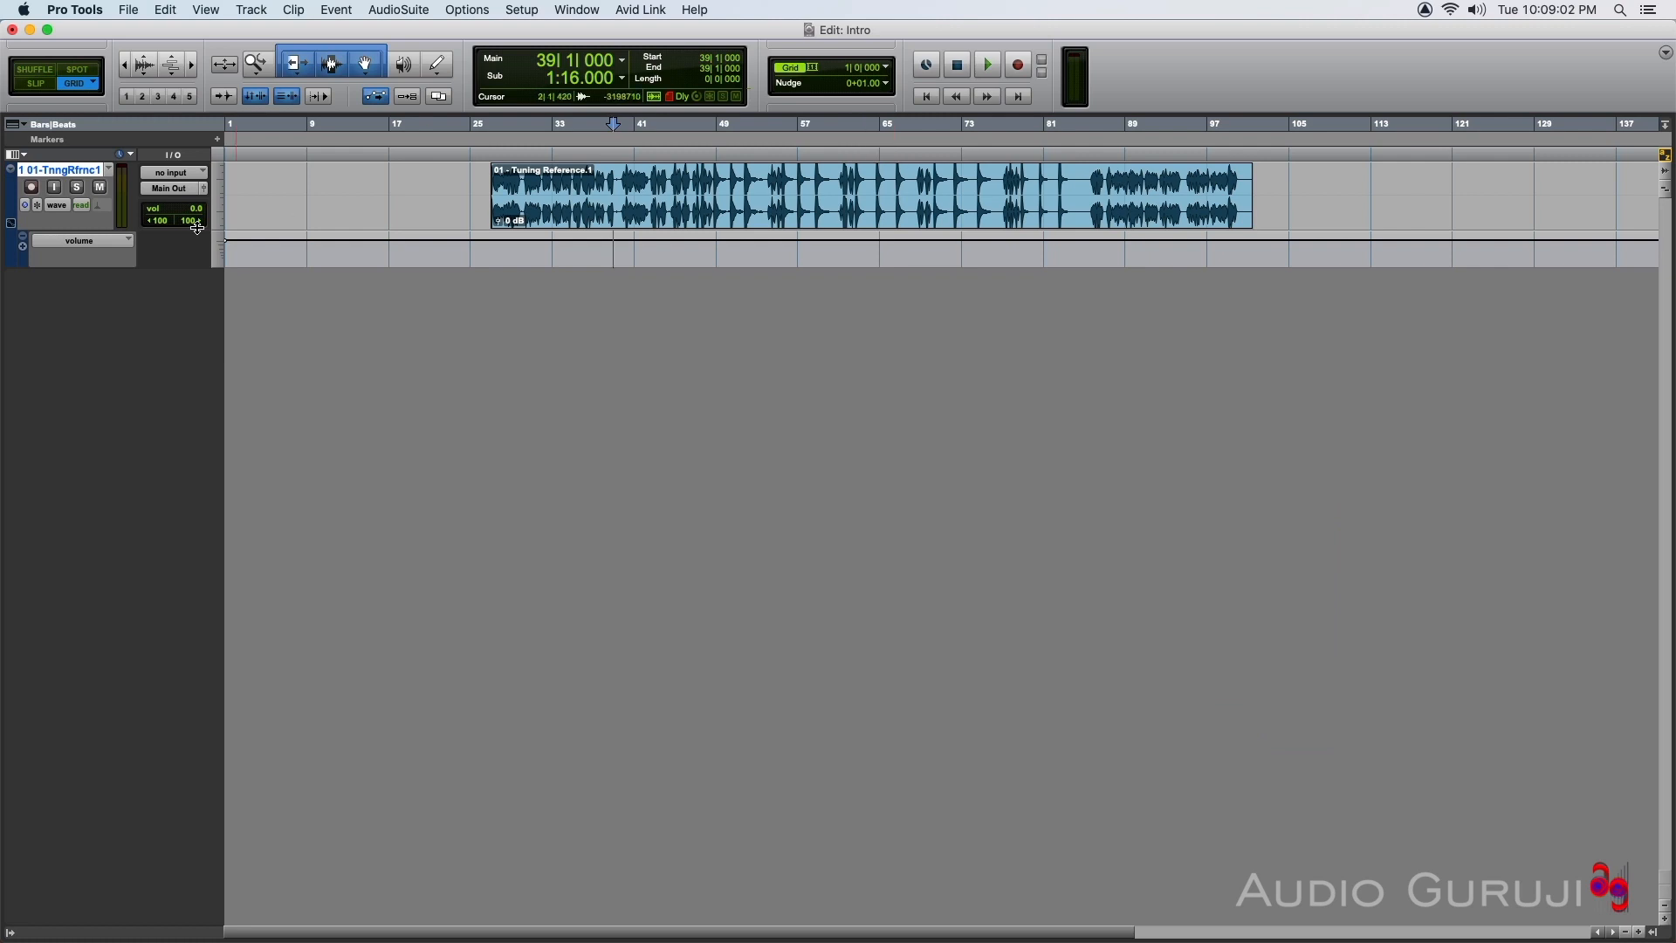
# - Switch the track's automation mode to off and back to read
pyautogui.click(82, 206)
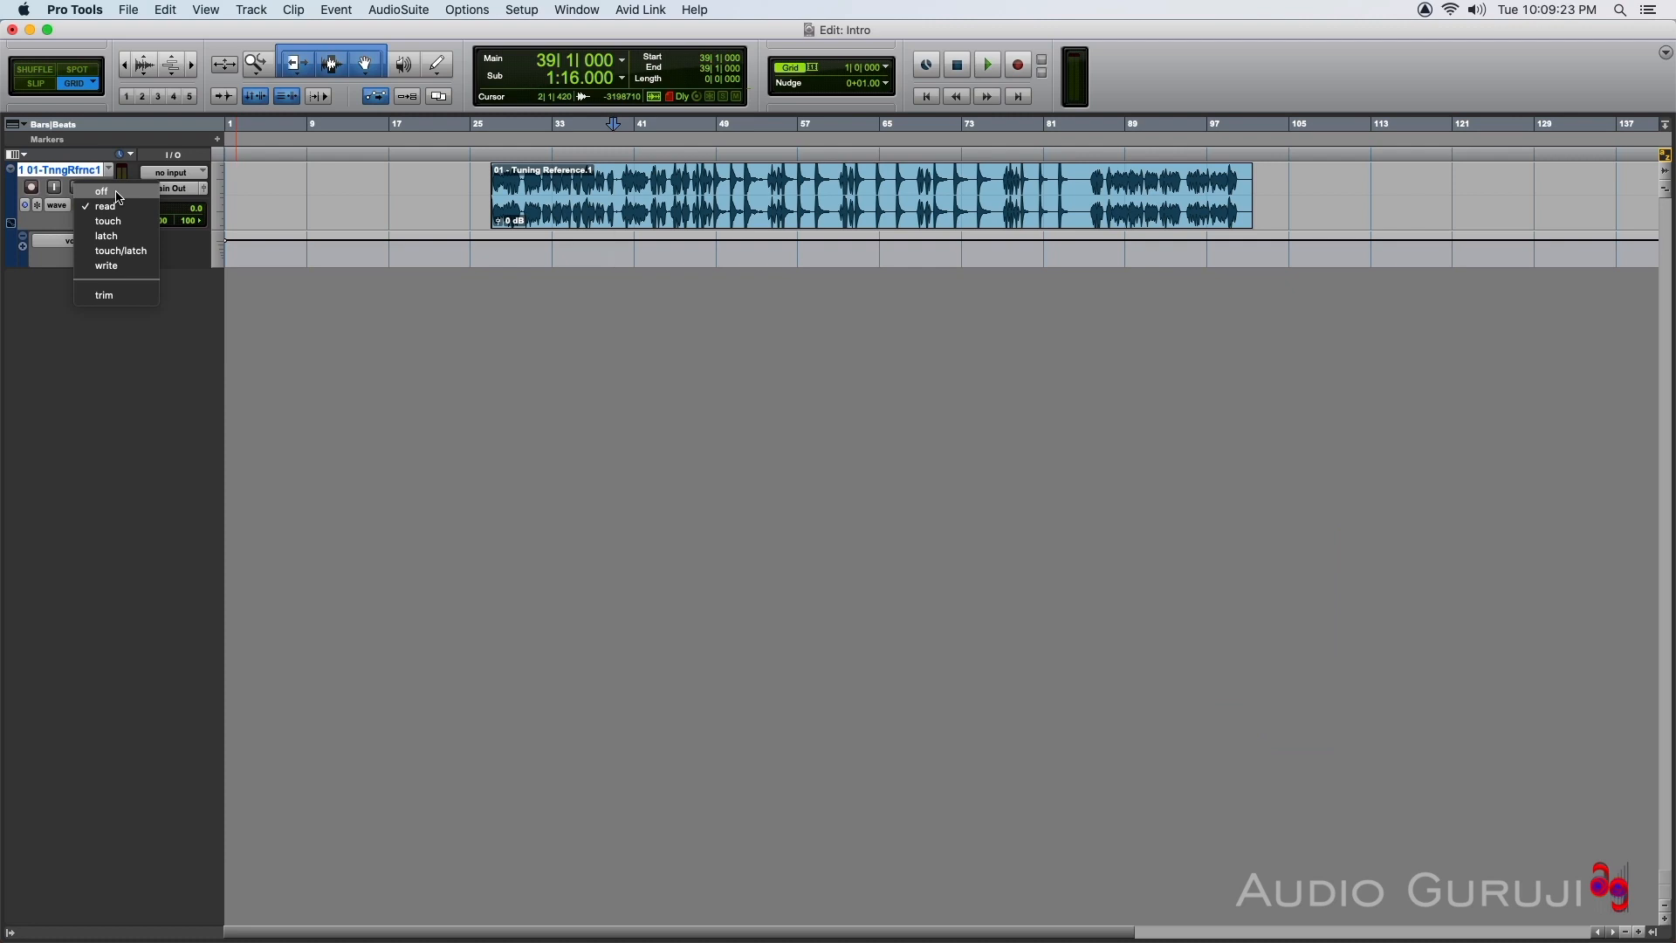
pyautogui.click(120, 192)
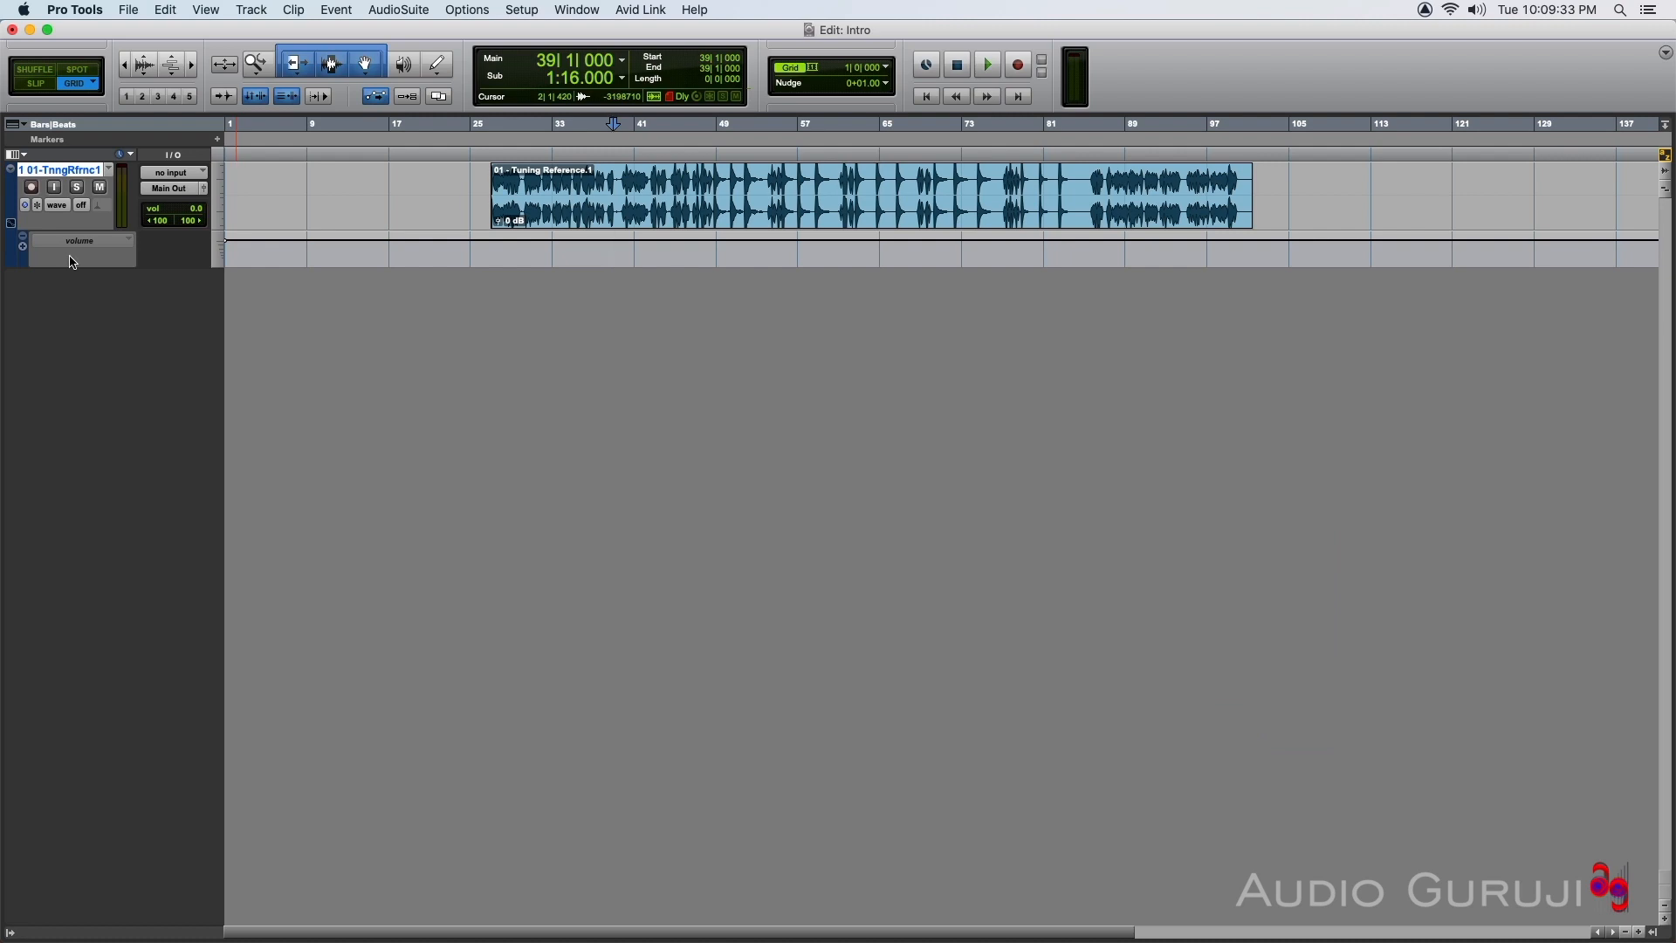
pyautogui.click(81, 205)
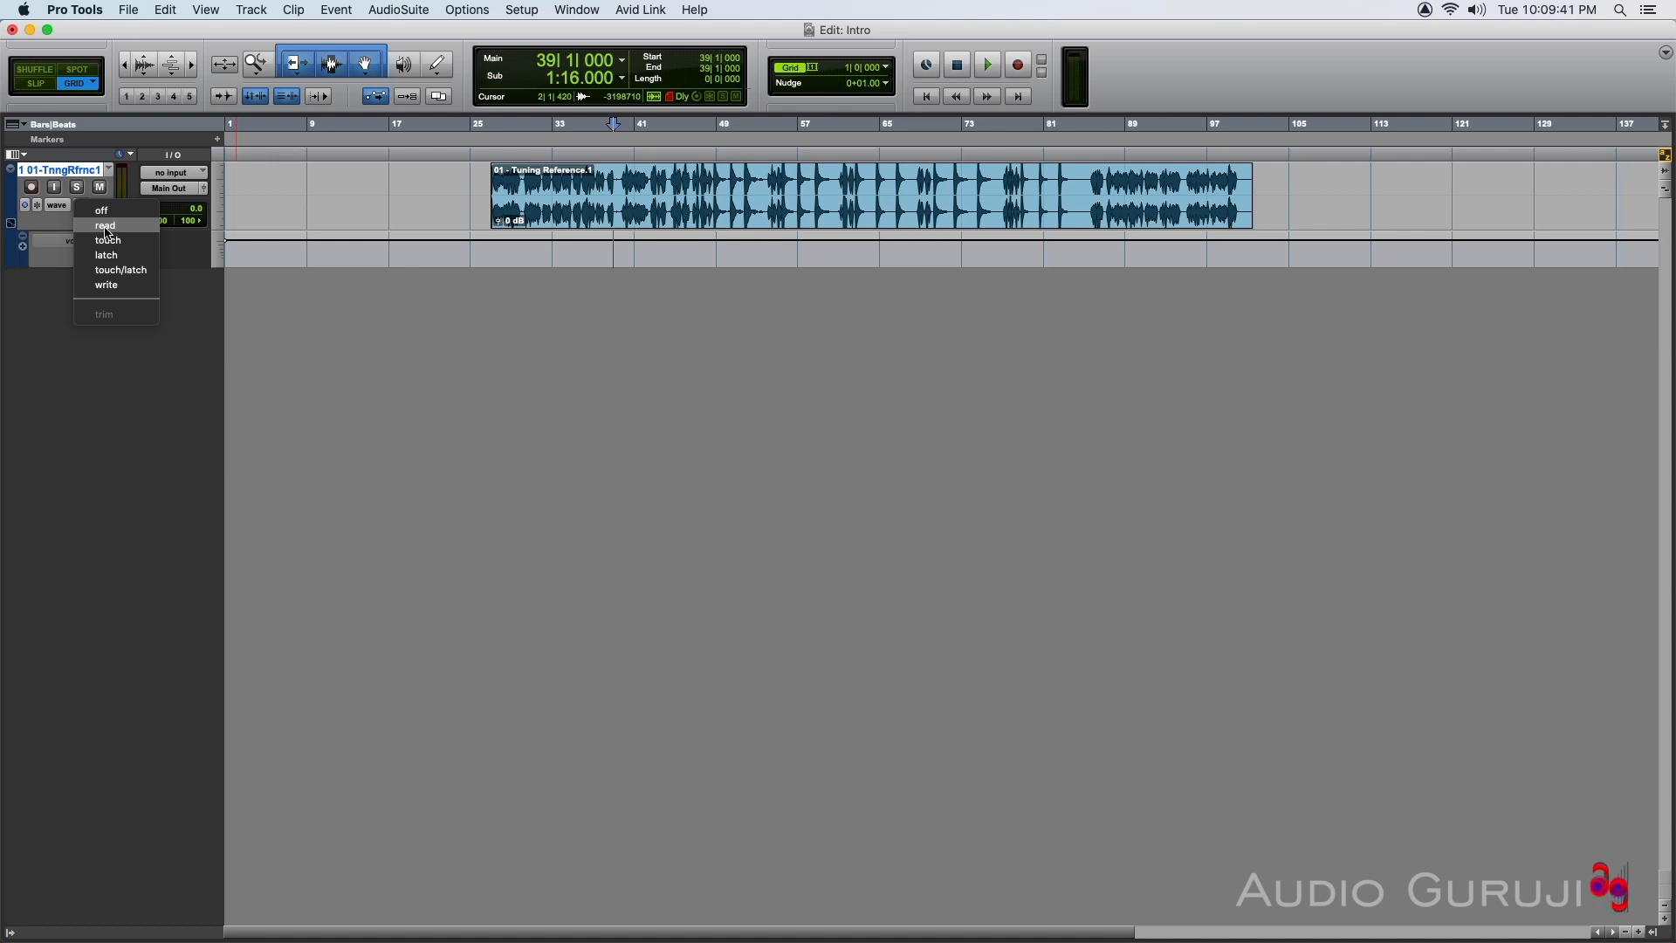
pyautogui.click(125, 227)
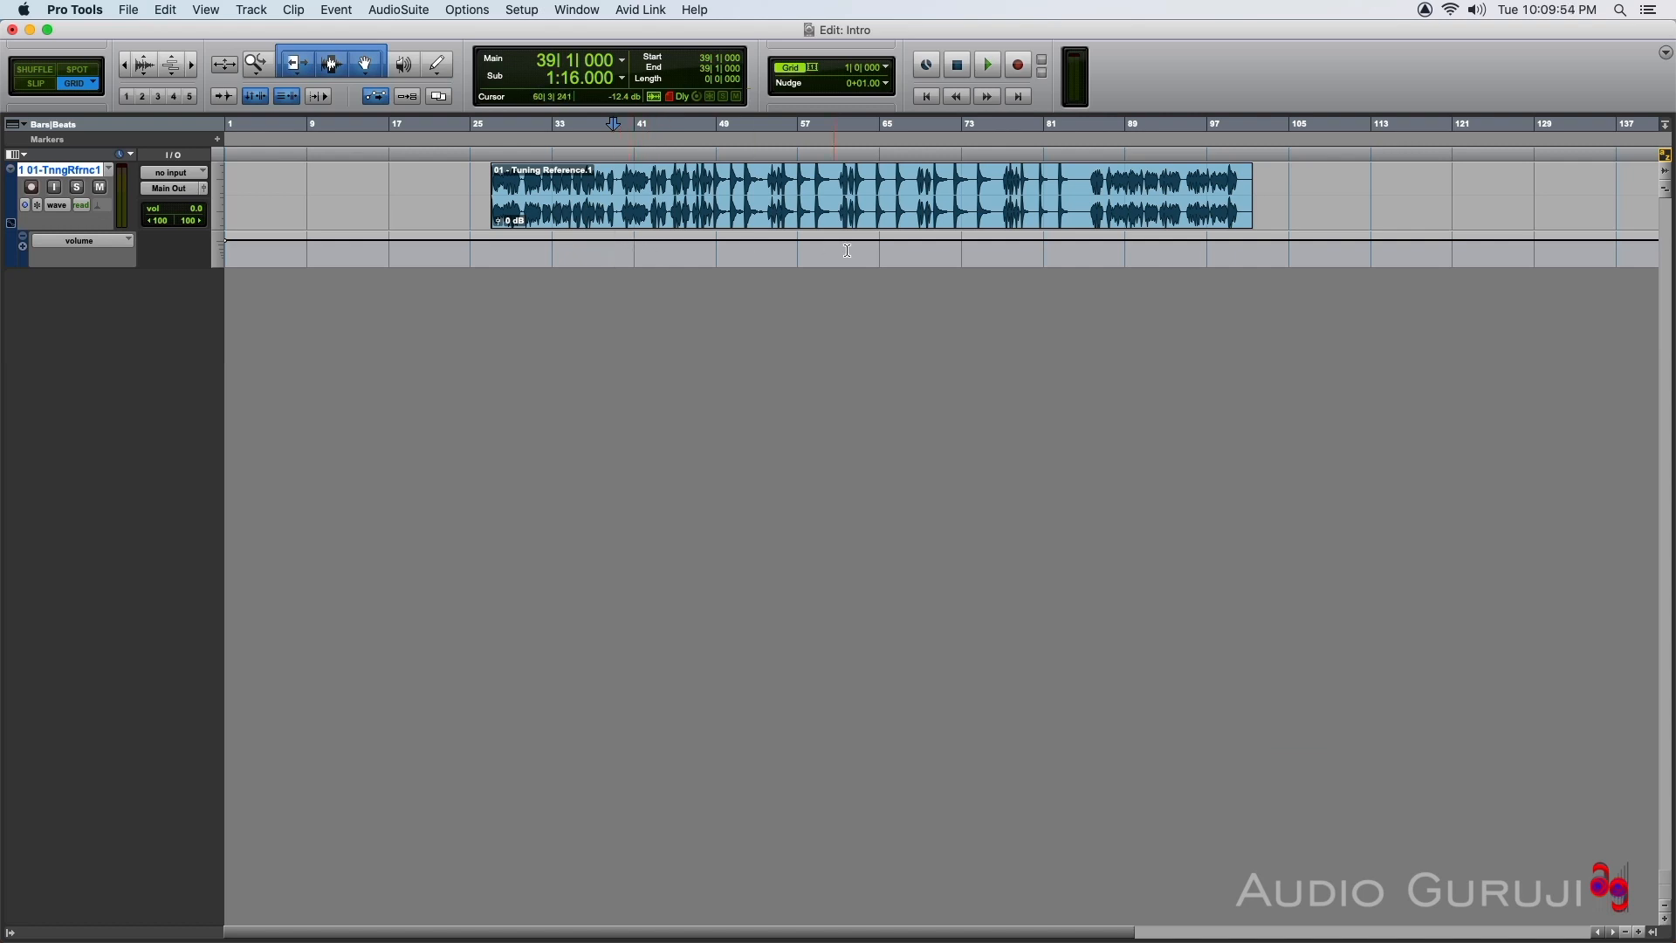
# - Set the track's automation mode to touch and record output fader moves during playback from bar 39
pyautogui.click(81, 205)
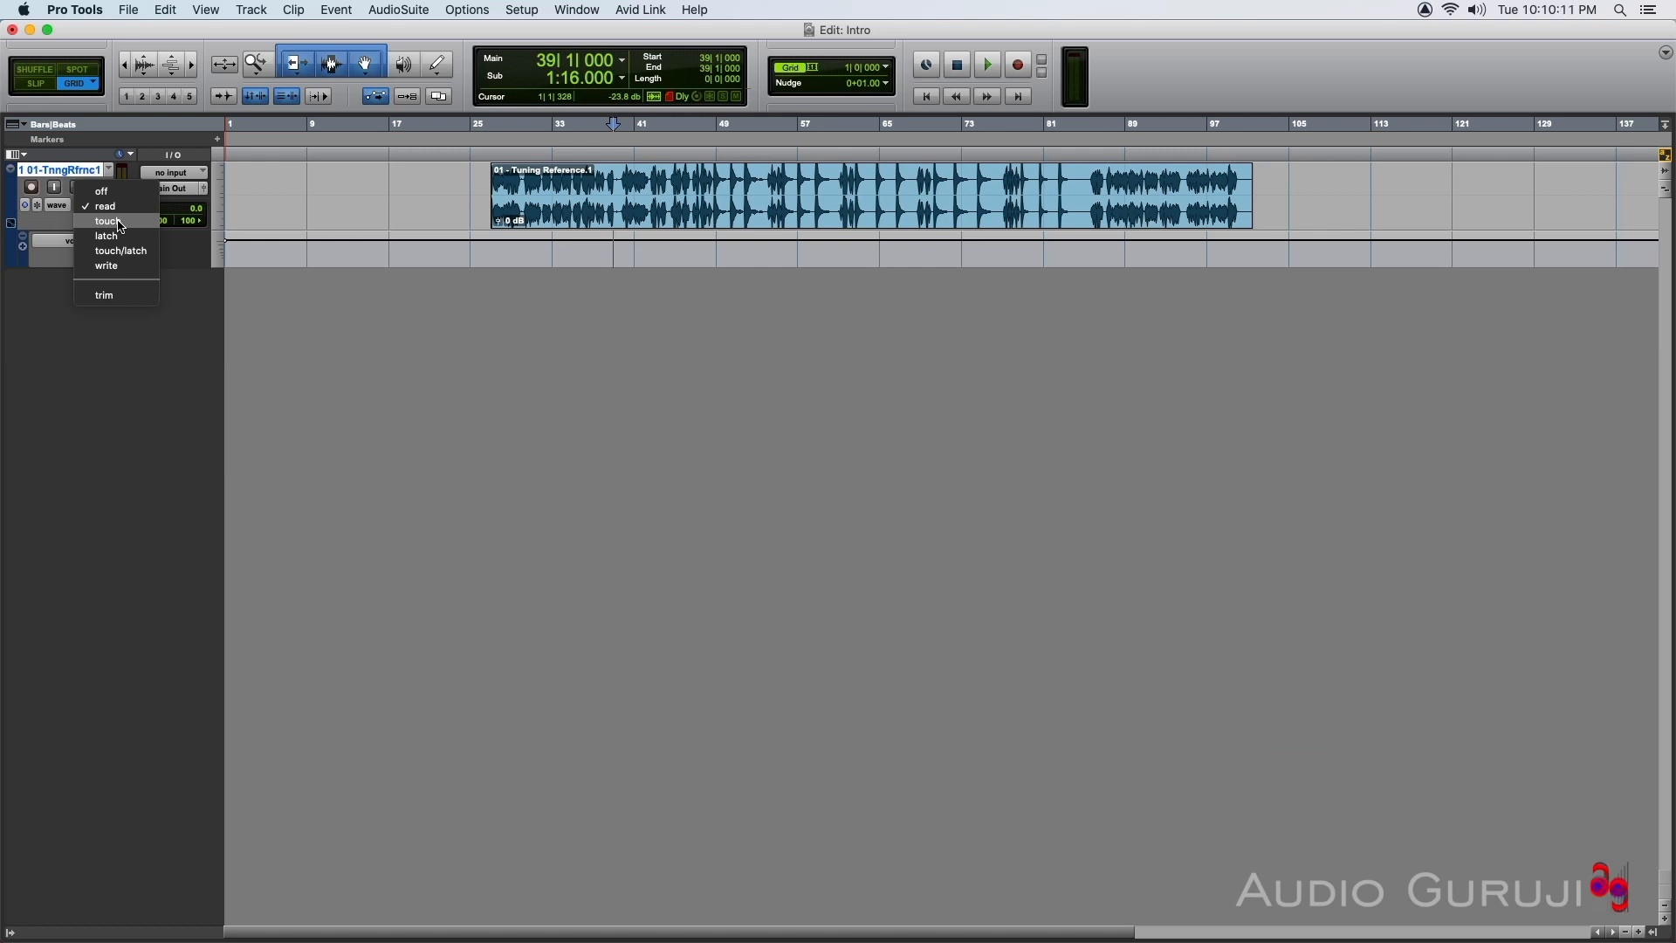
pyautogui.click(109, 224)
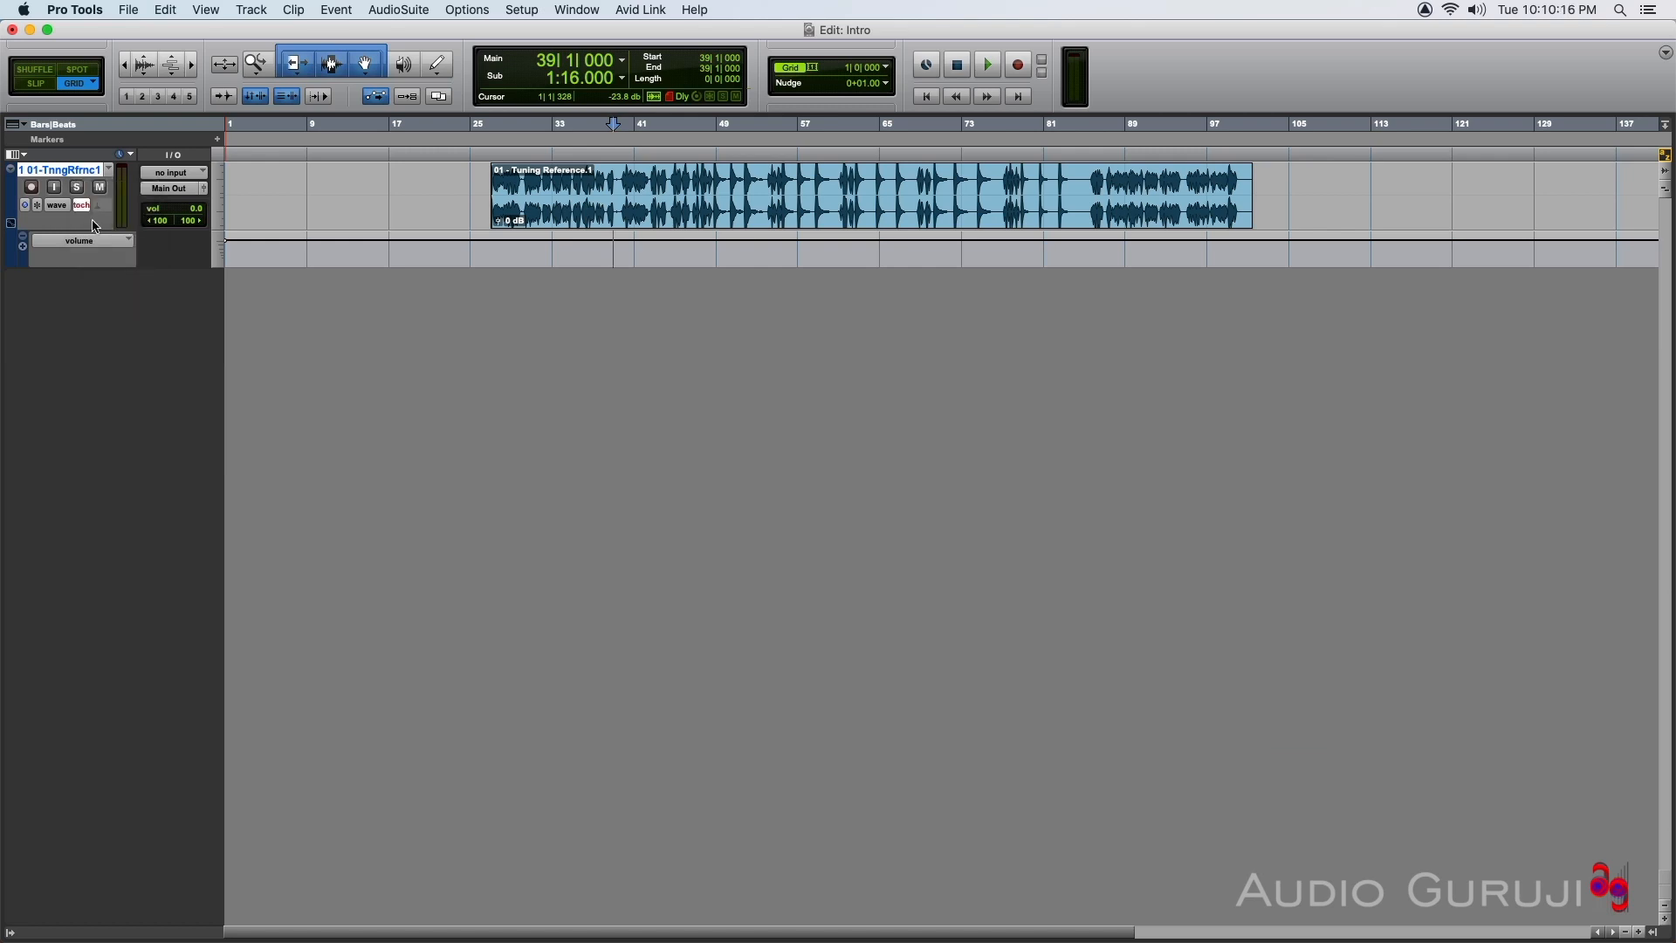
pyautogui.click(205, 191)
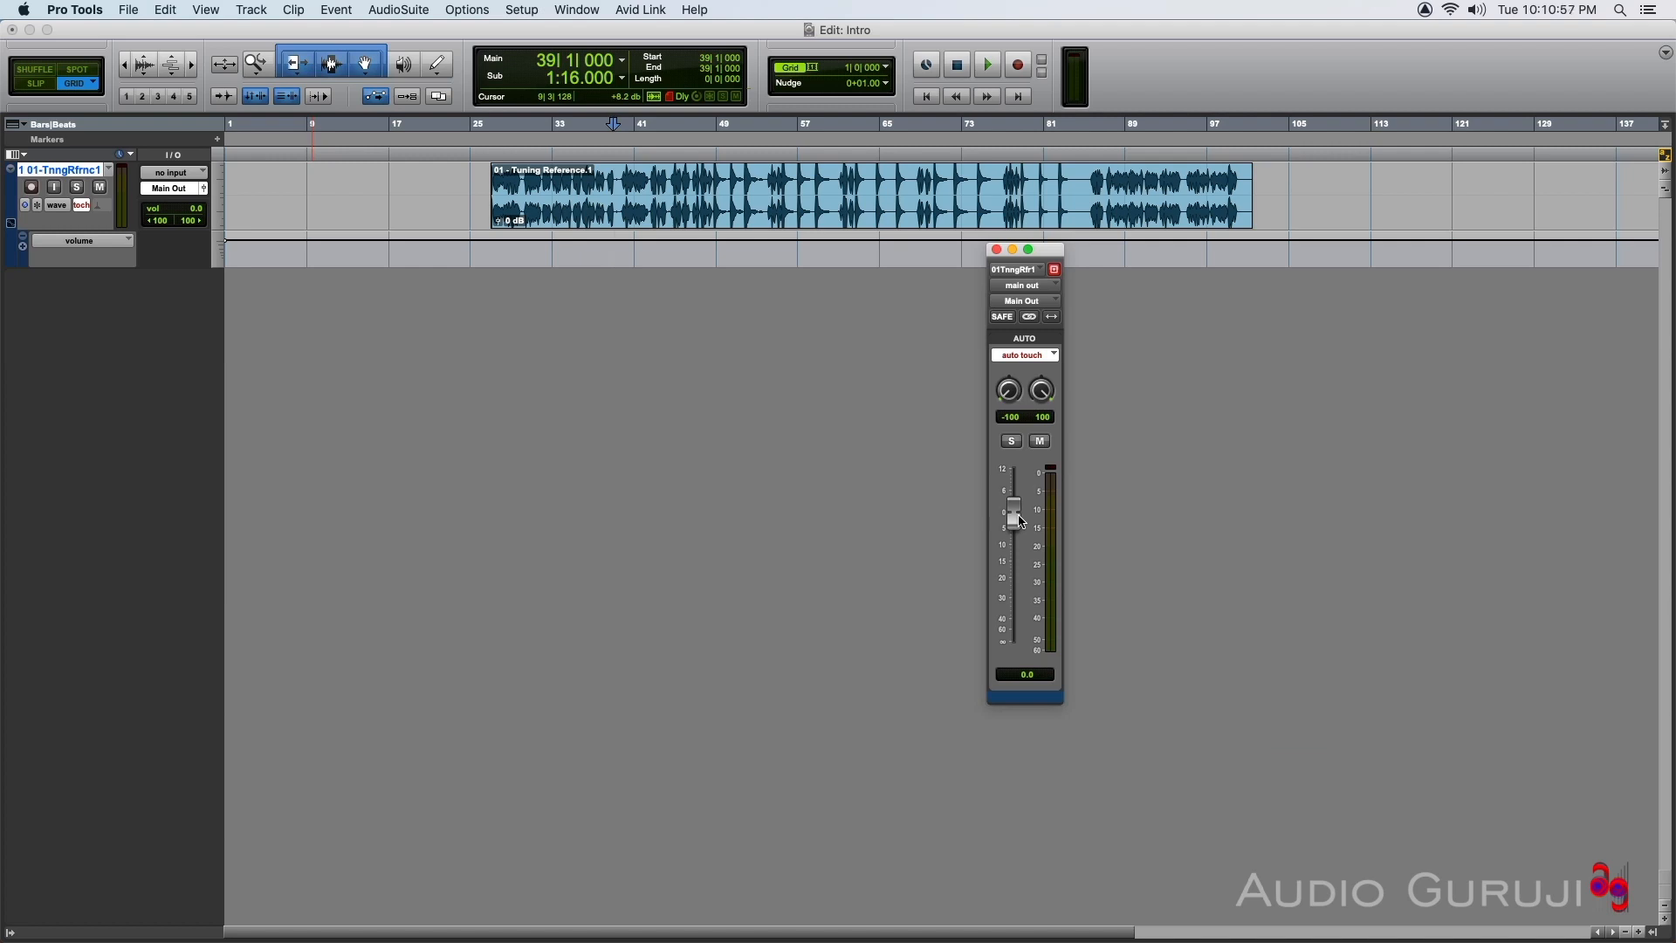
pyautogui.press('space')
pyautogui.moveTo(1022, 521); pyautogui.dragTo(1030, 602)
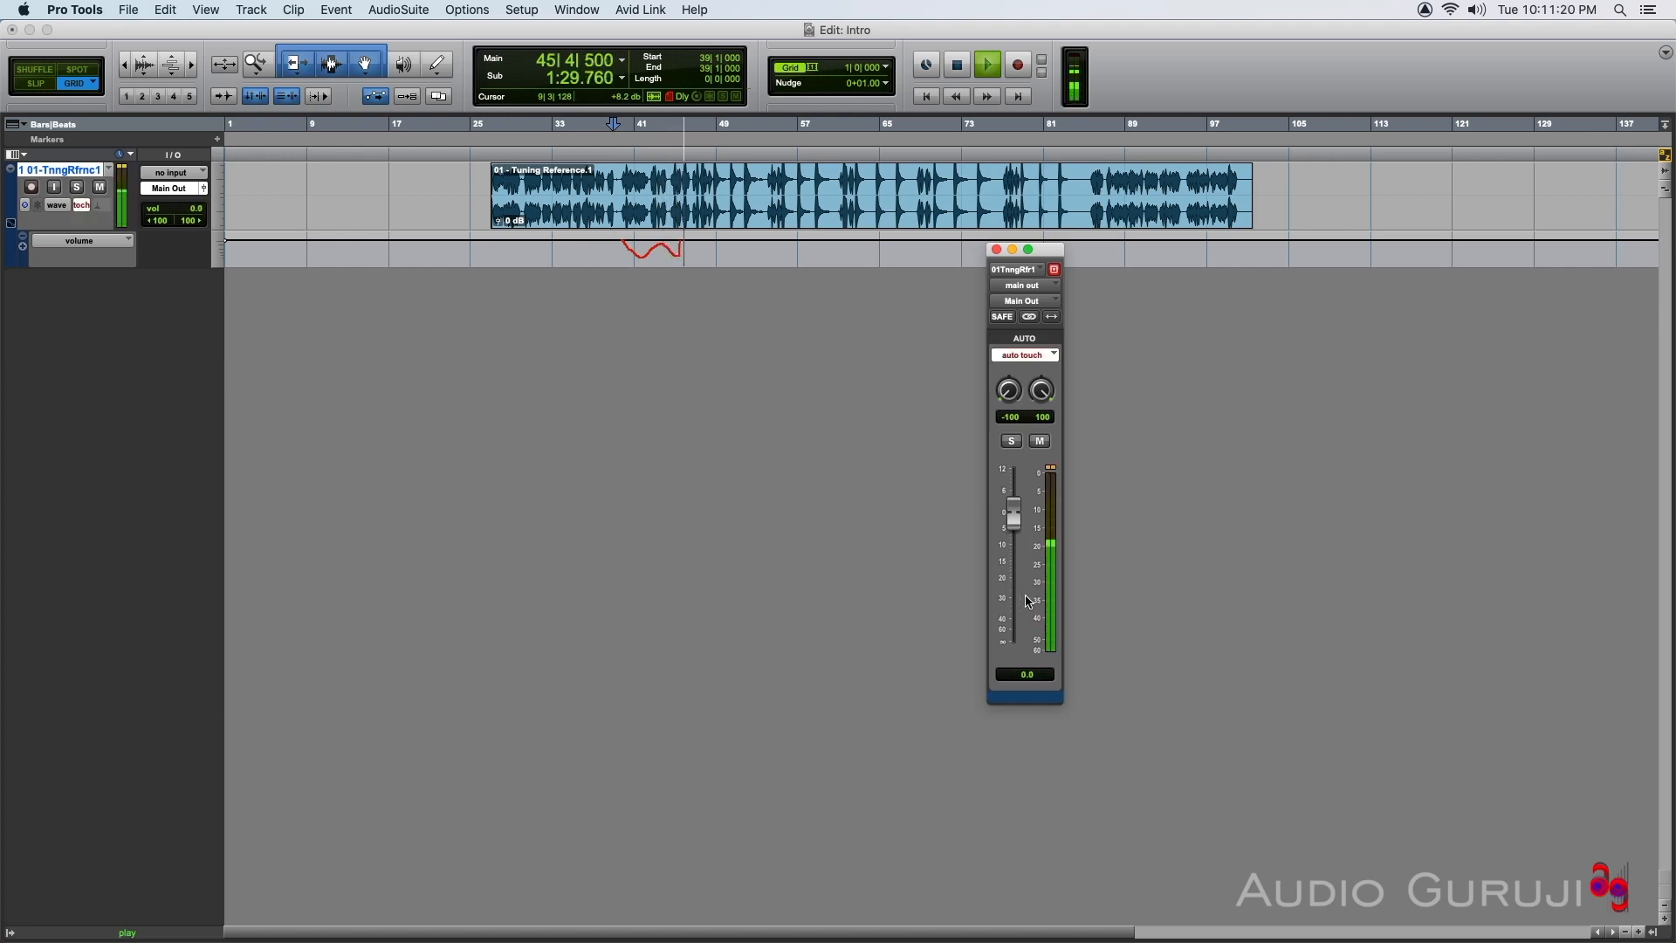
pyautogui.press('space')
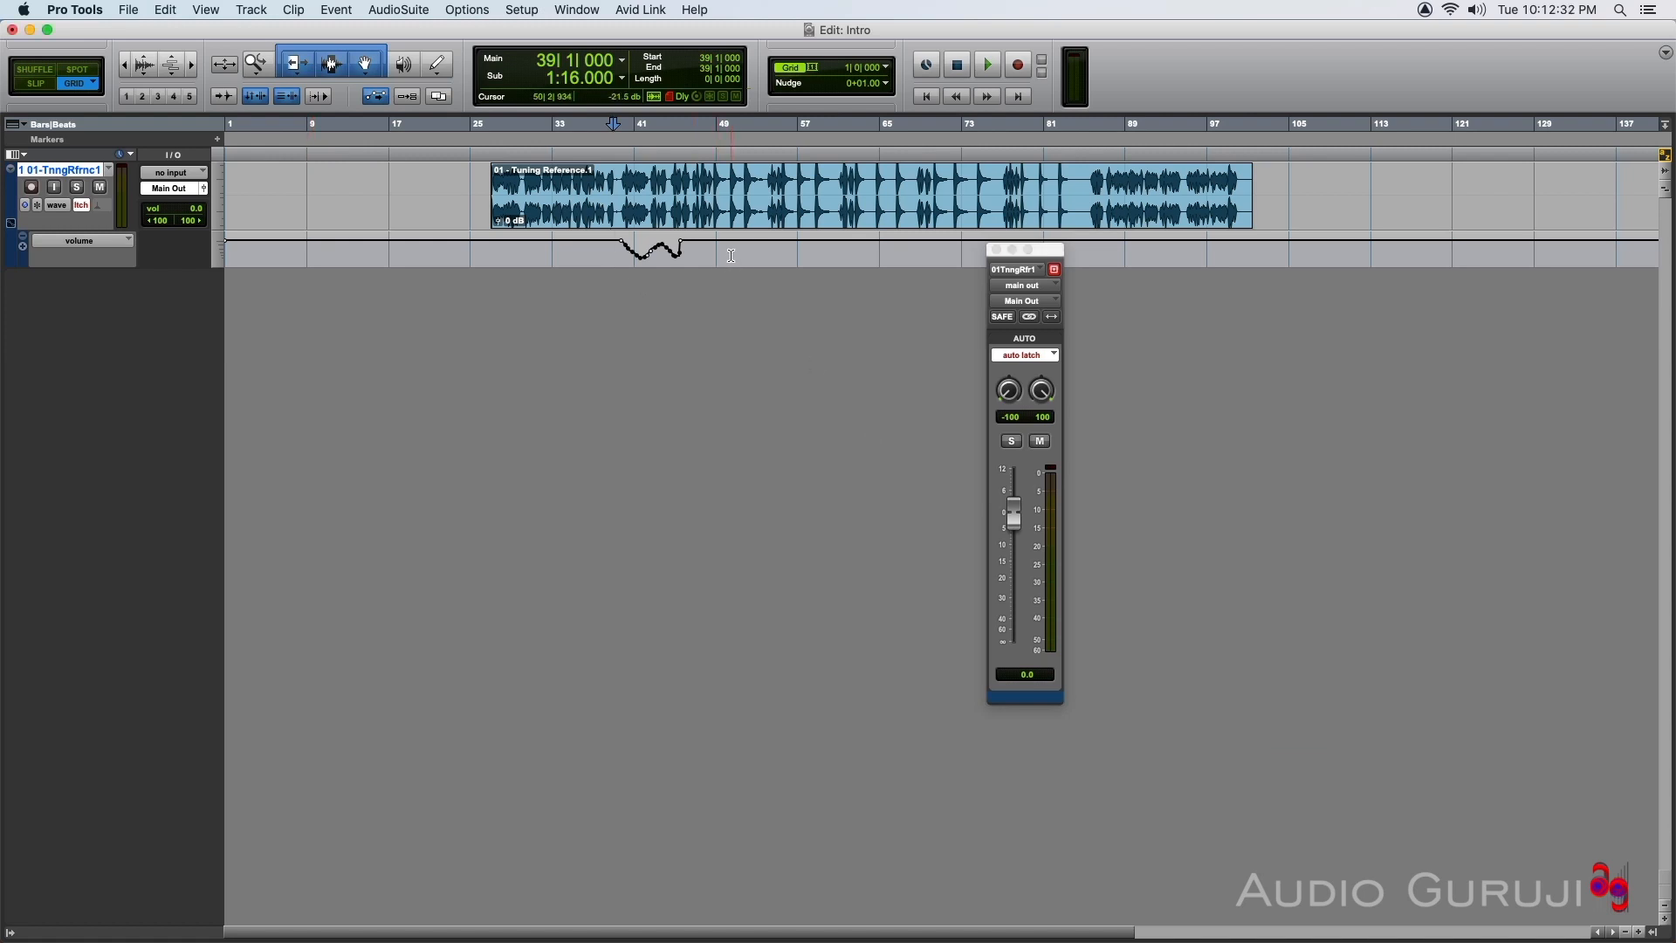
# - Record output fader moves in latch mode during playback from bar 51, and stop playback
pyautogui.click(733, 250)
pyautogui.press('space')
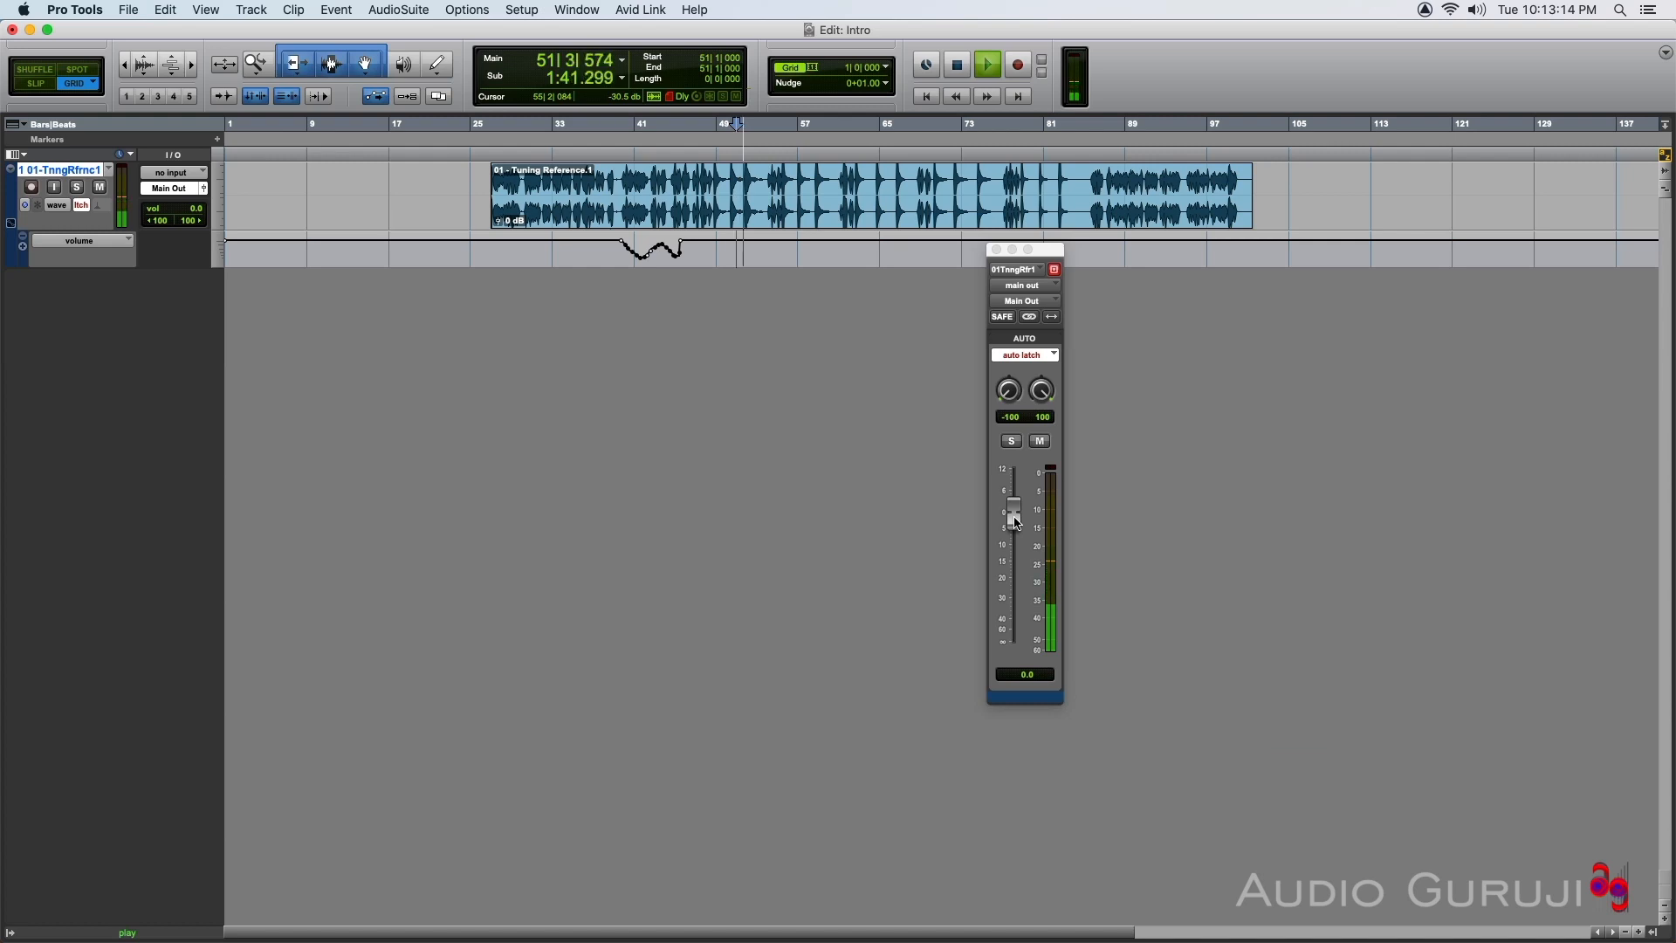
pyautogui.moveTo(1018, 524); pyautogui.dragTo(1038, 582)
pyautogui.press('space')
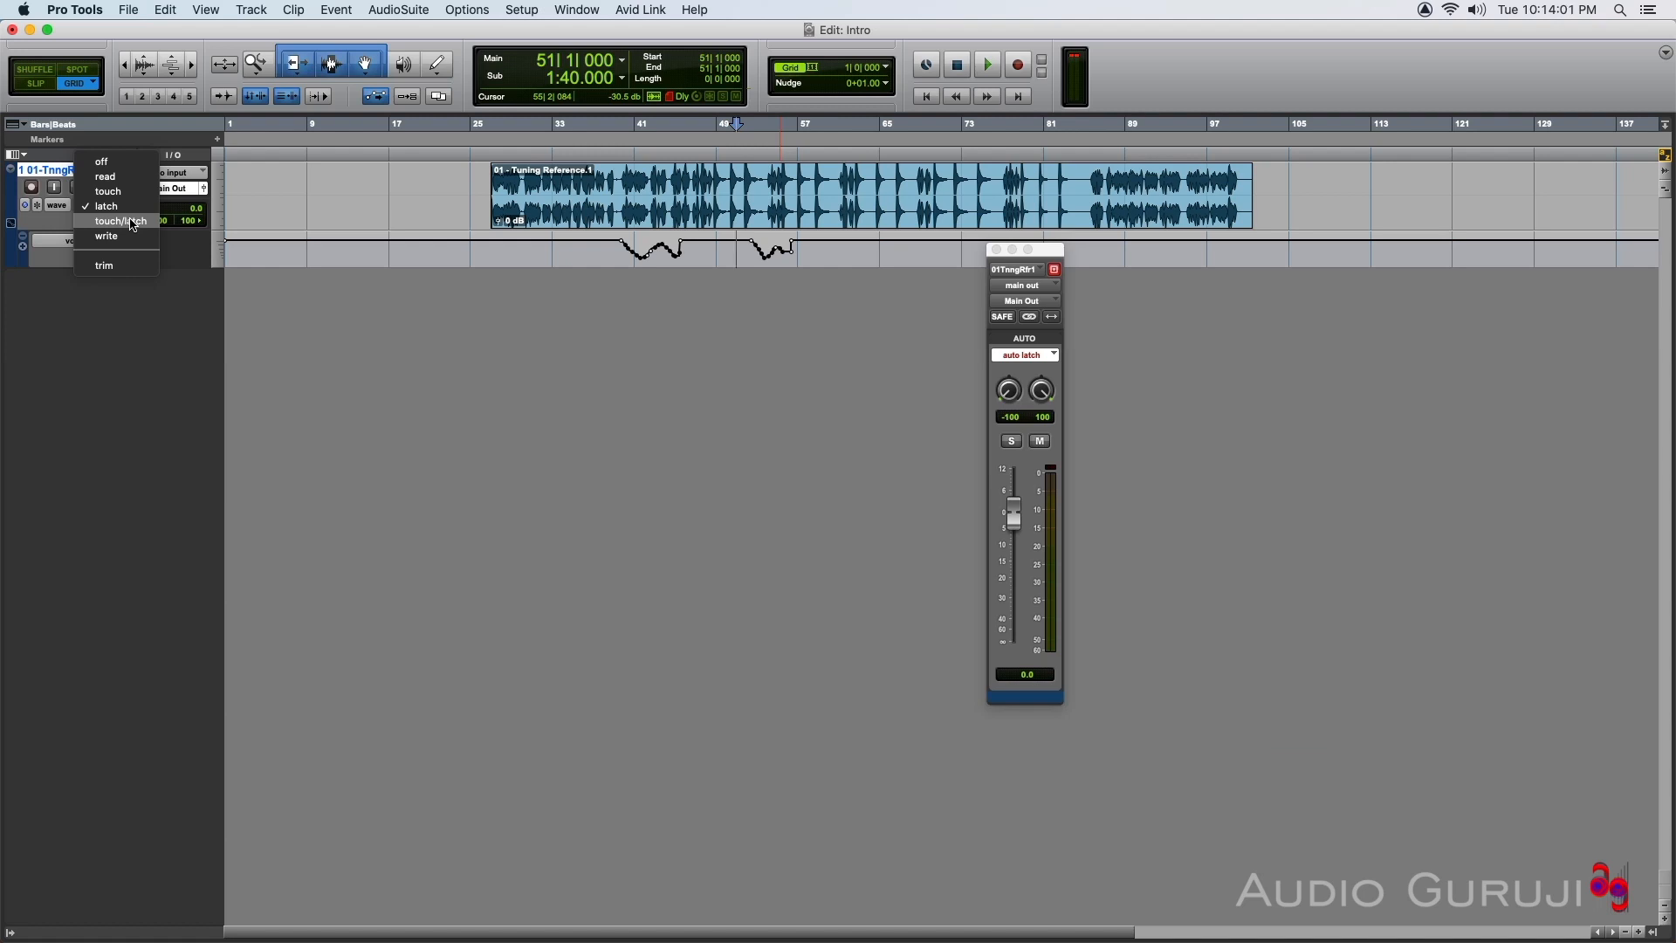
# - Set the automation mode to touch/latch and record output fader moves from bar 62, moving the output window clear of the lane
pyautogui.click(133, 226)
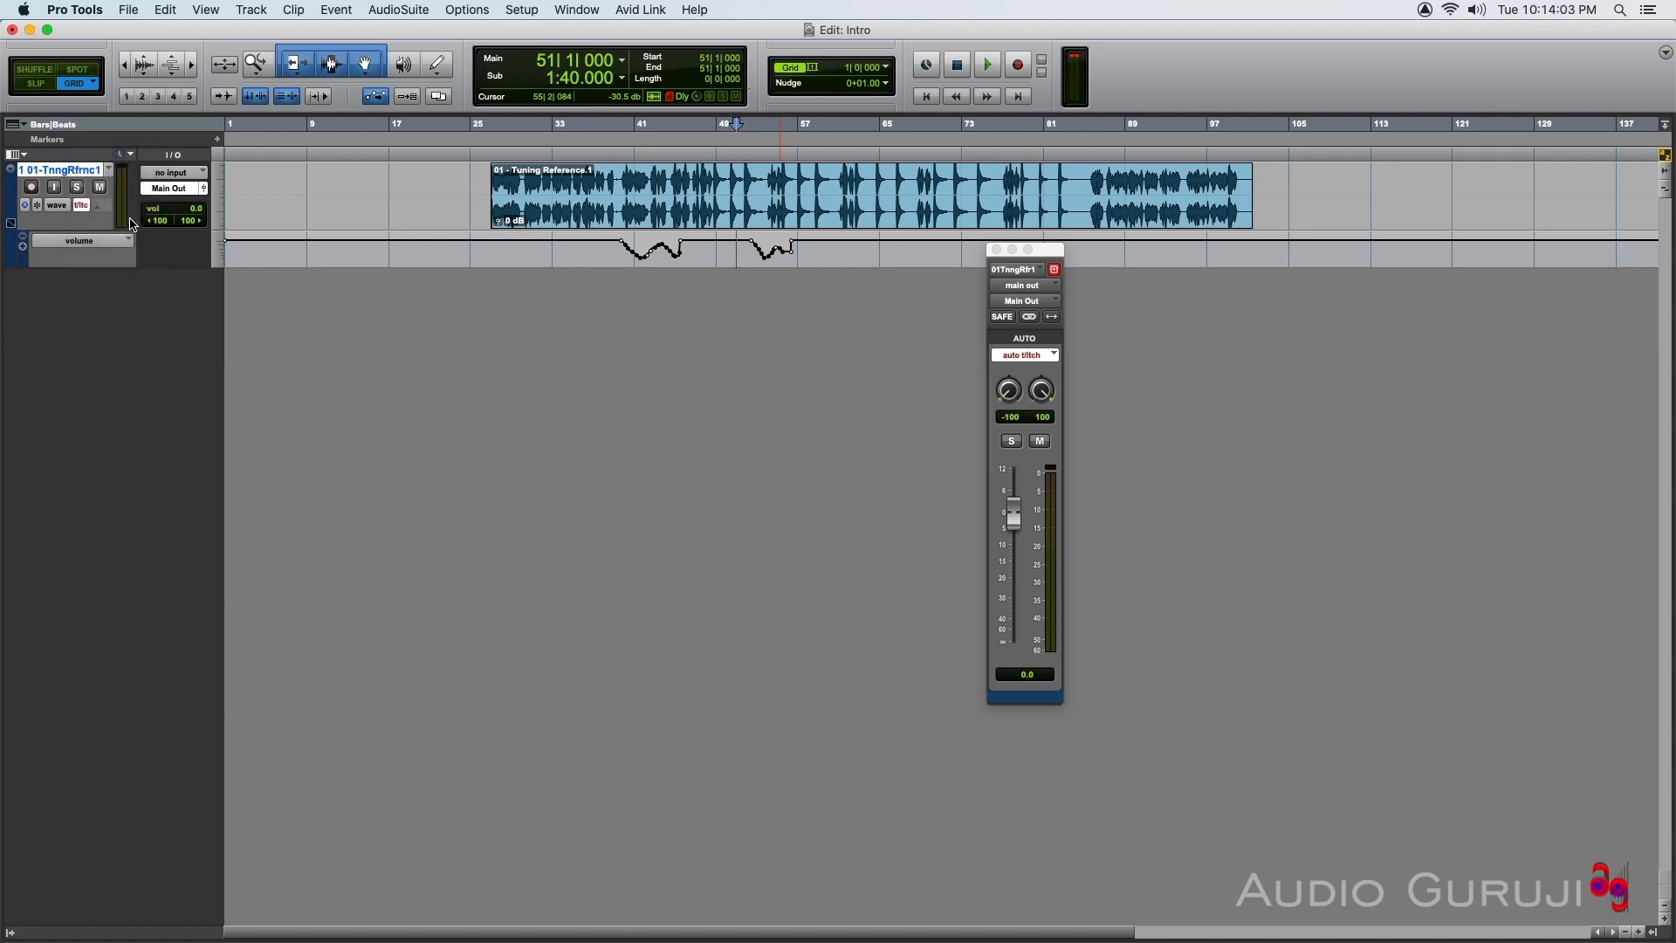
pyautogui.click(852, 248)
pyautogui.moveTo(1061, 251); pyautogui.dragTo(1282, 286)
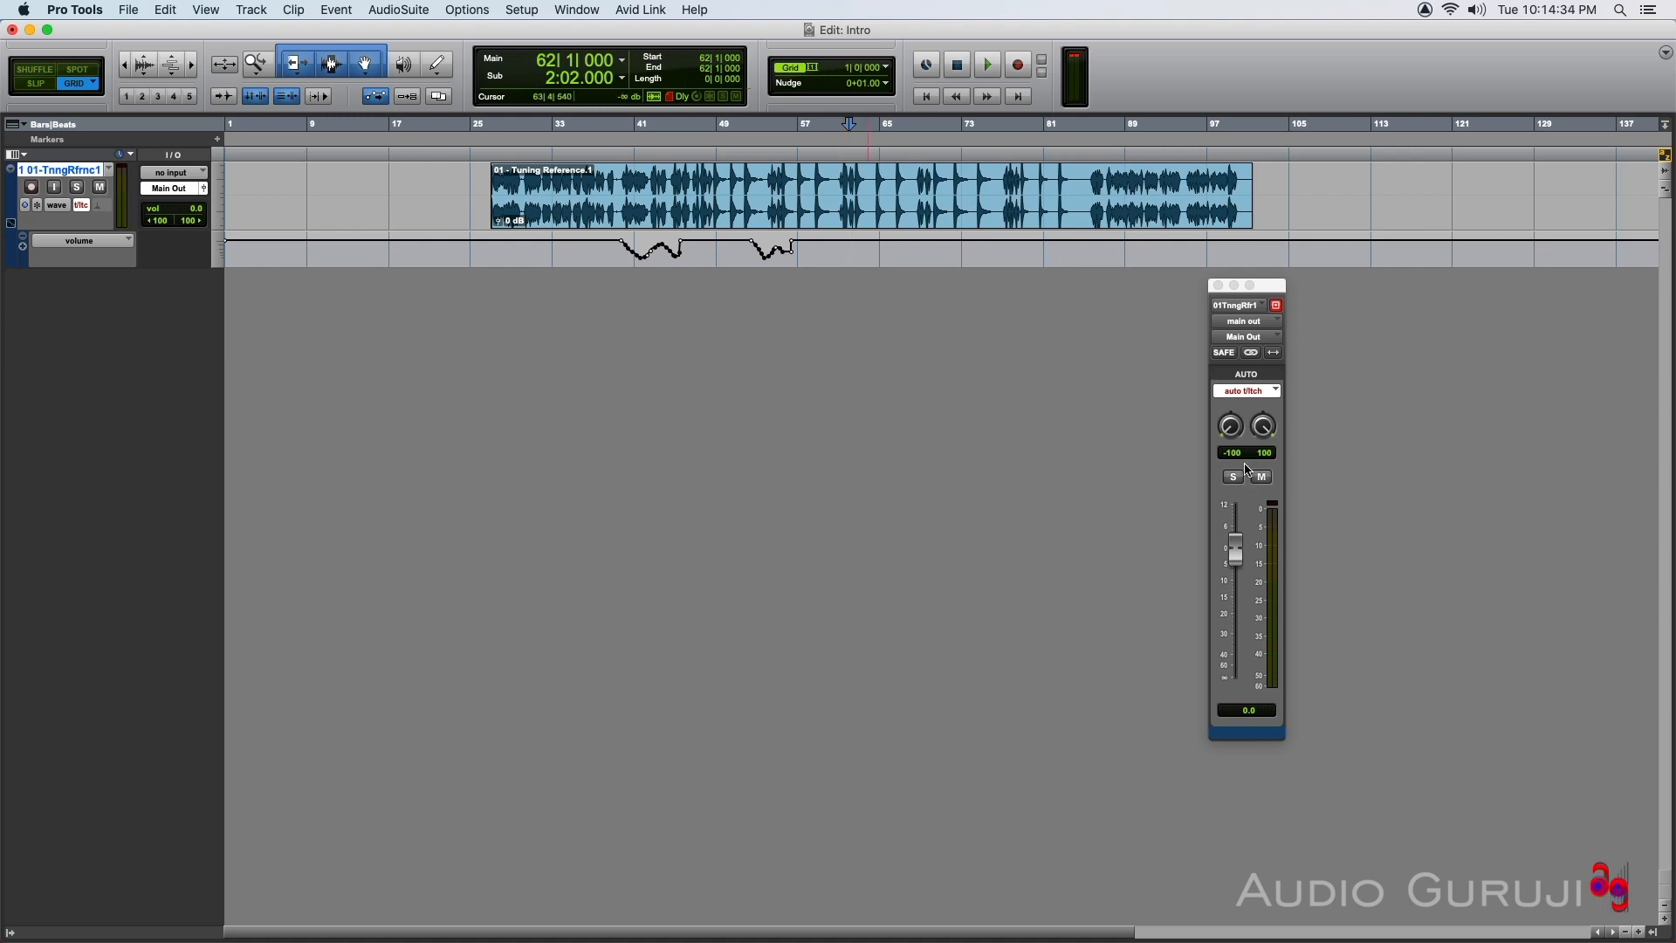
pyautogui.press('space')
pyautogui.moveTo(1238, 560); pyautogui.dragTo(1248, 639)
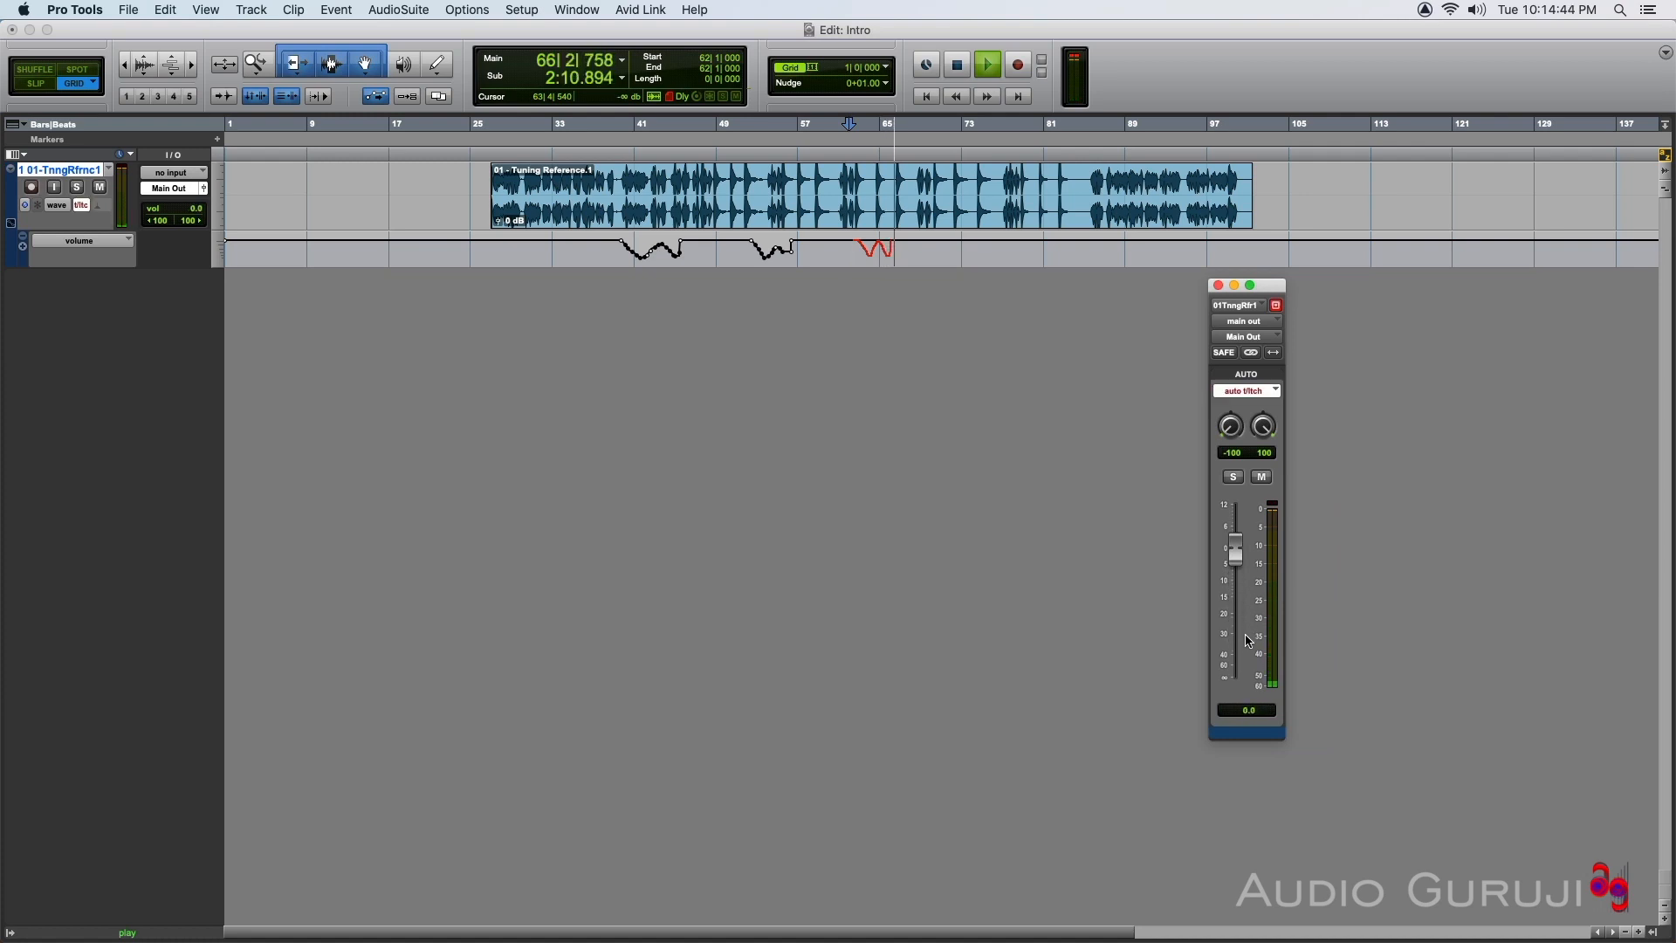
pyautogui.press('space')
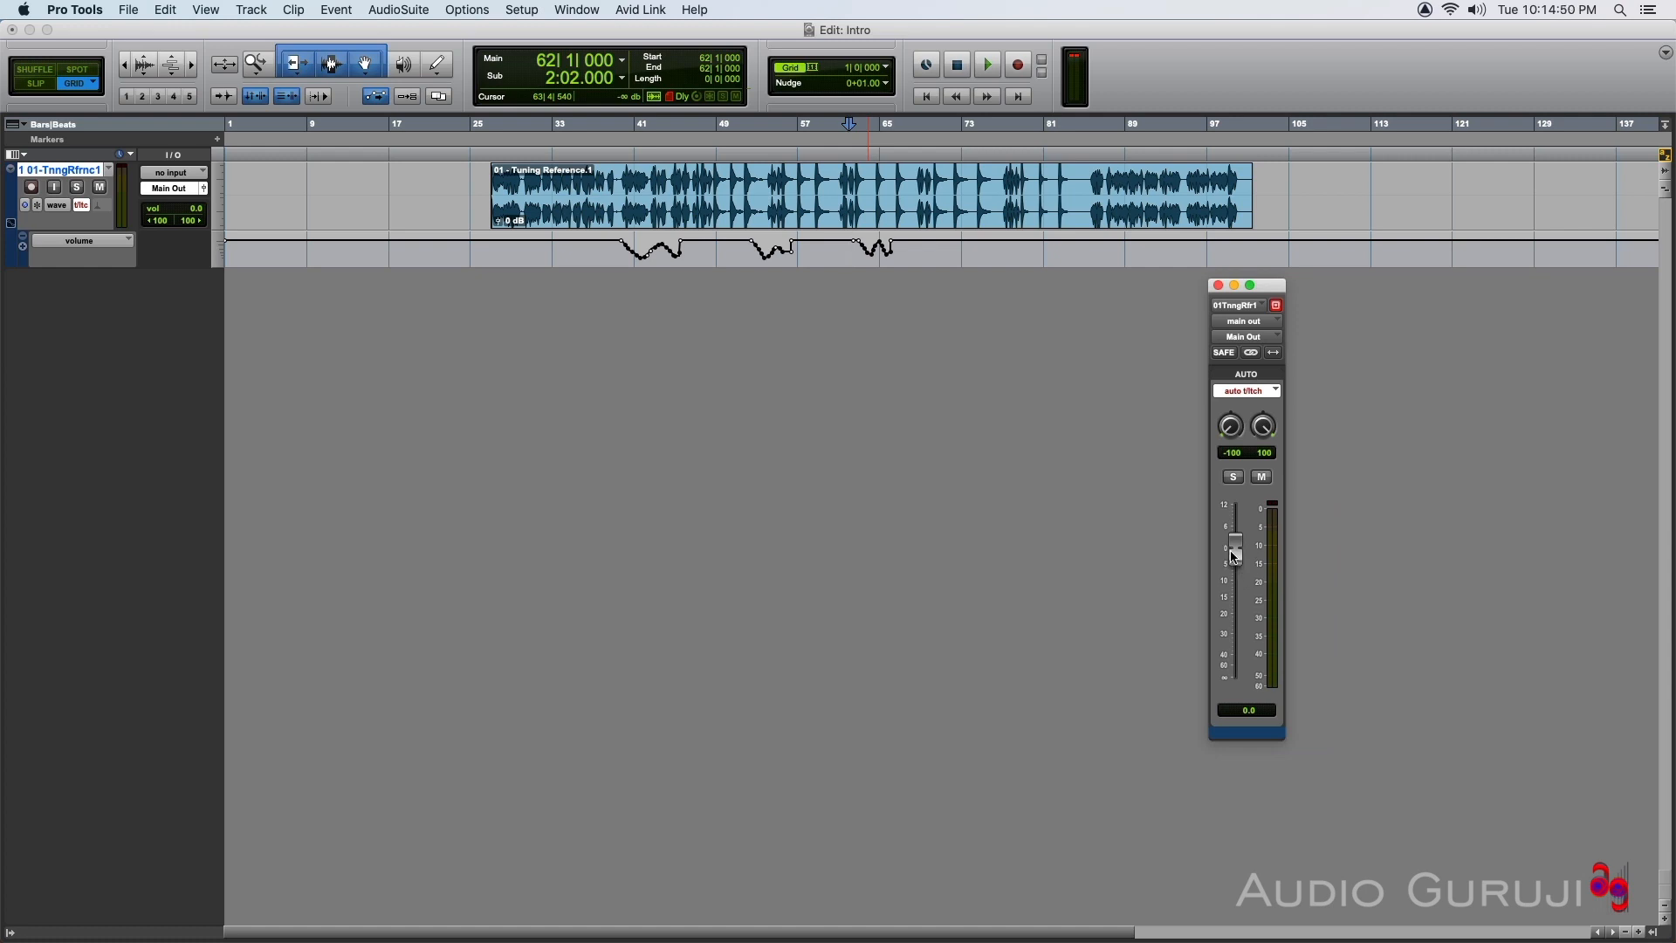
# - Record a fader move down to about -23.5 dB in write automation mode from bar 62, and undo and redo the pass
pyautogui.click(81, 205)
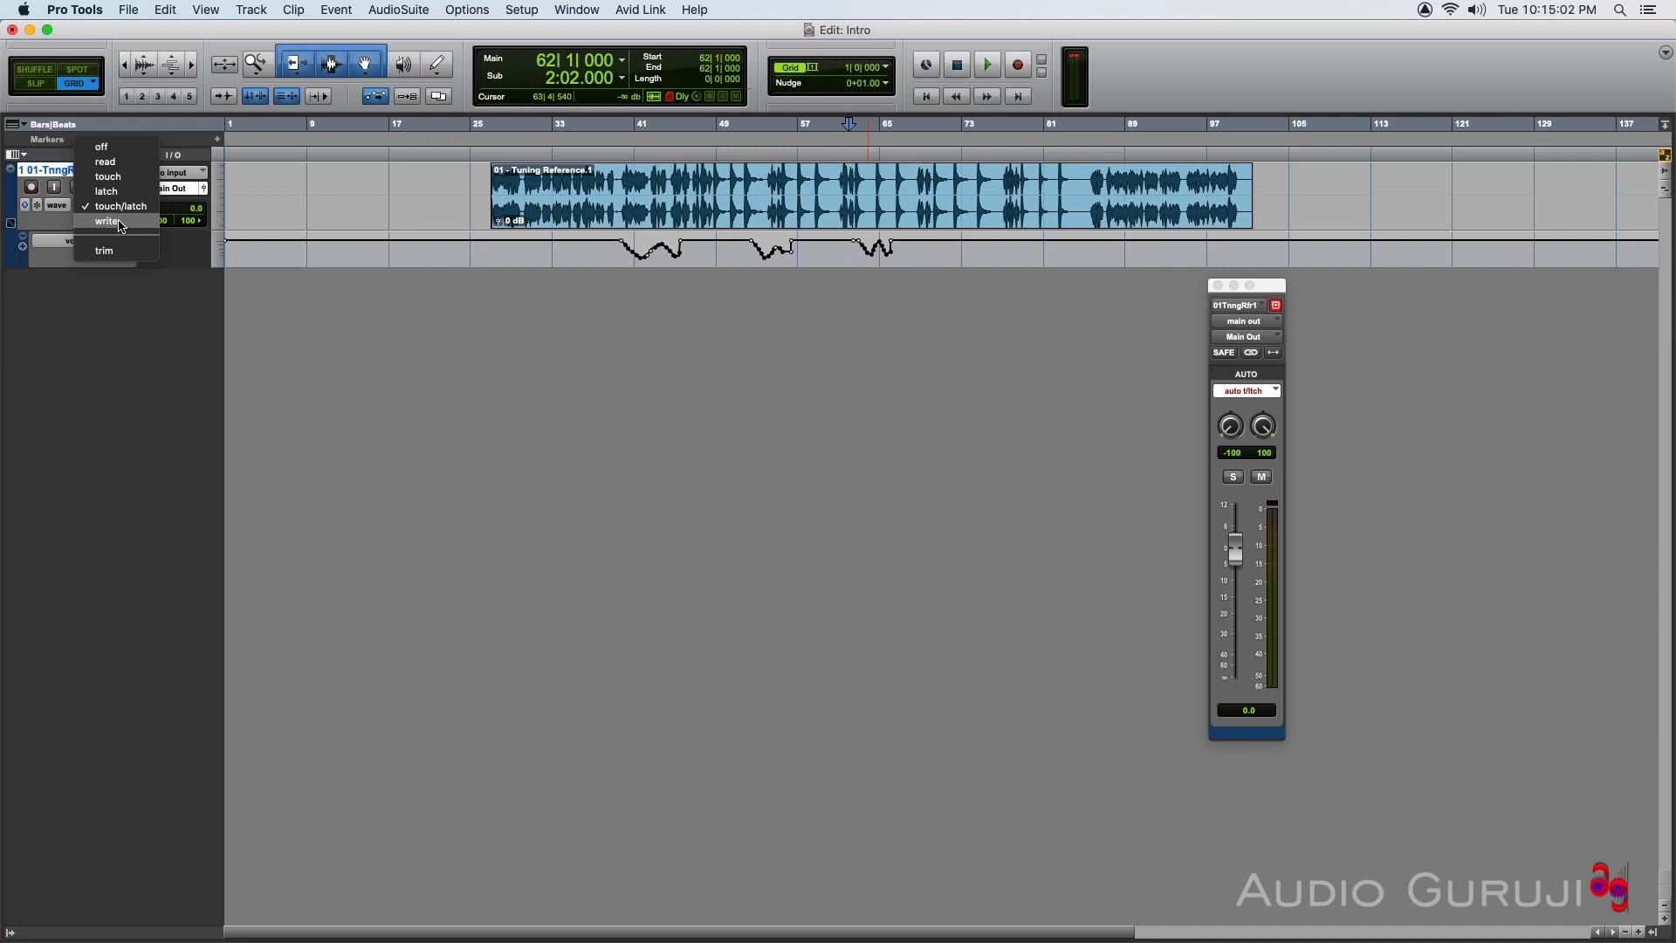
pyautogui.click(121, 227)
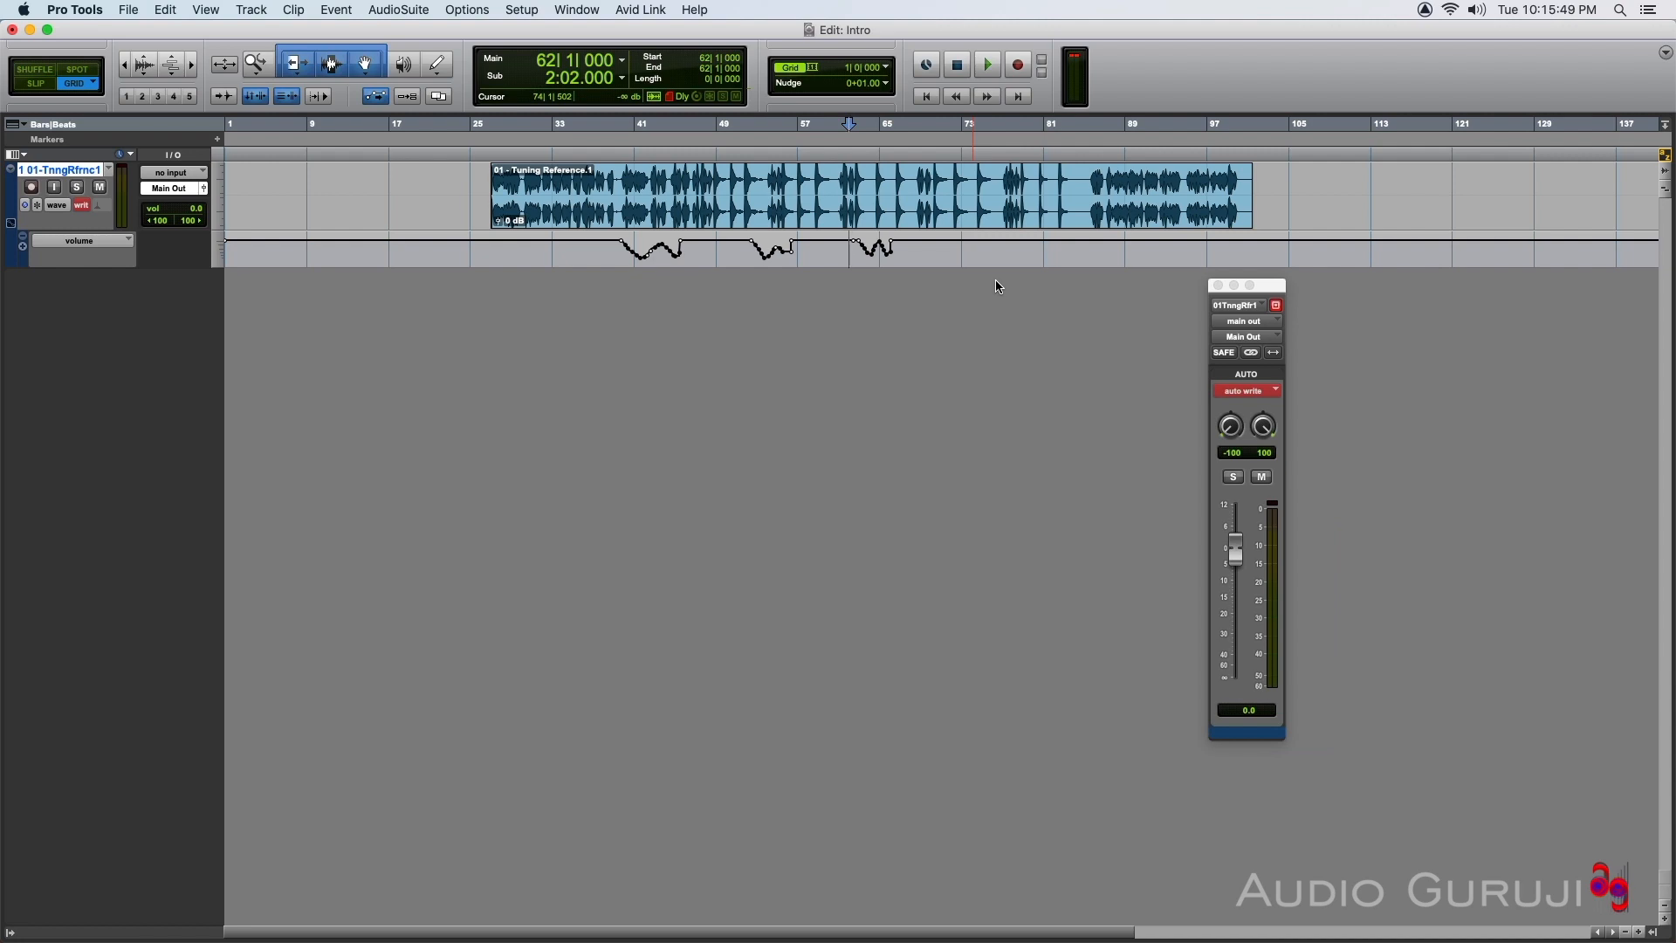
pyautogui.press('space')
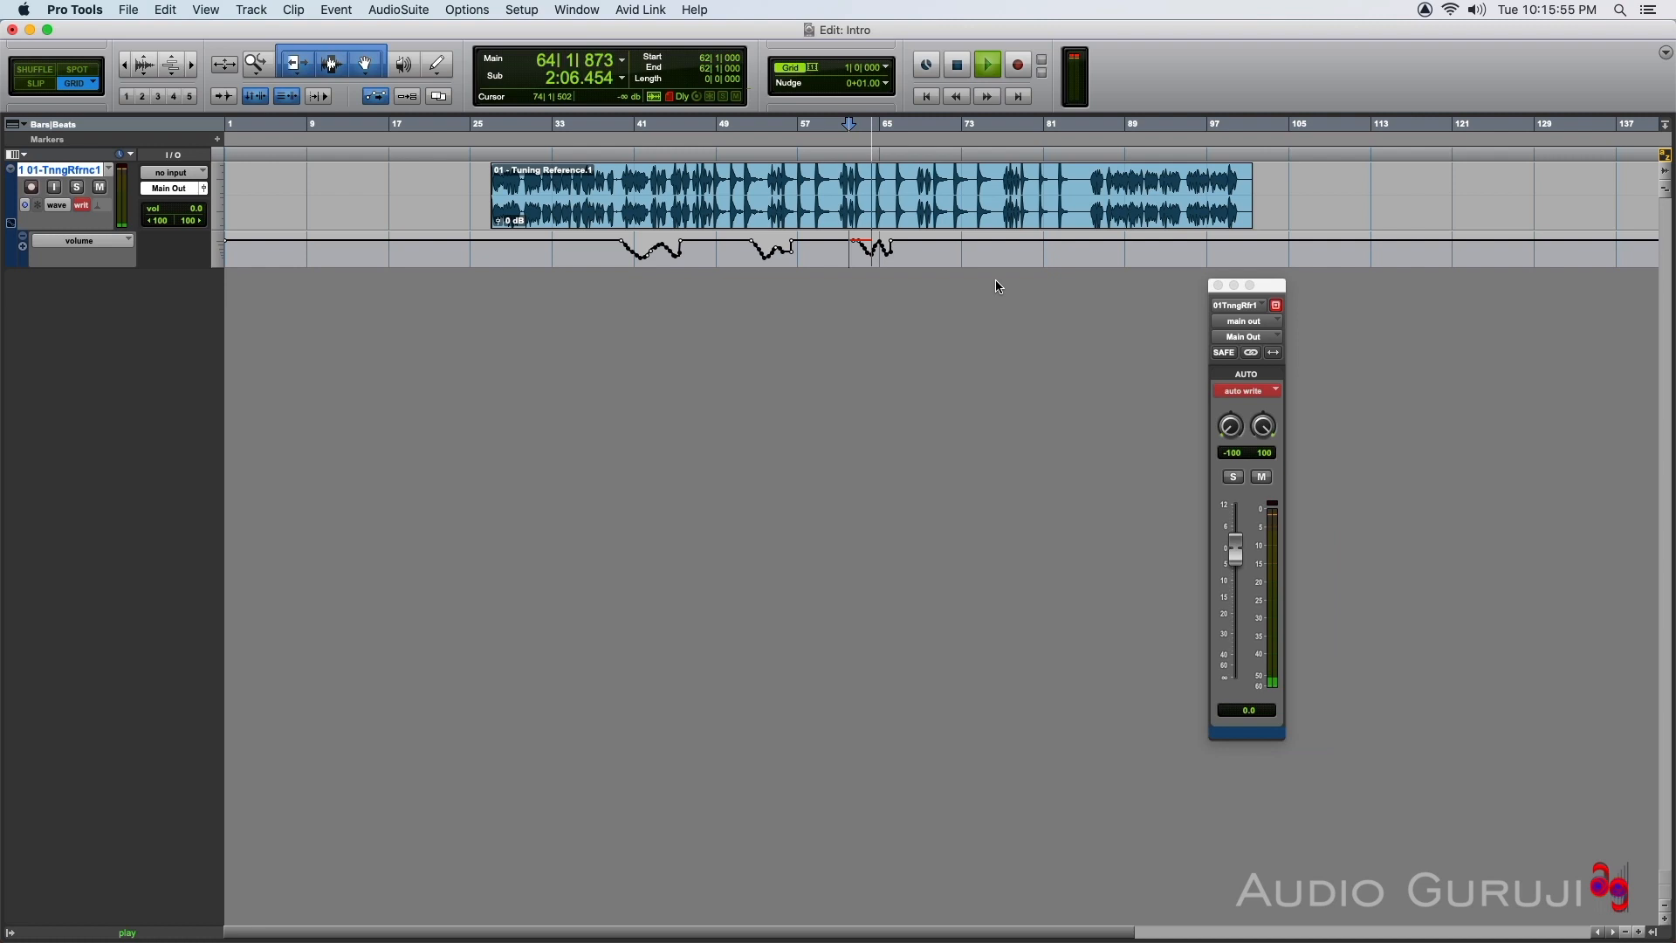
pyautogui.moveTo(1236, 552); pyautogui.dragTo(1243, 623)
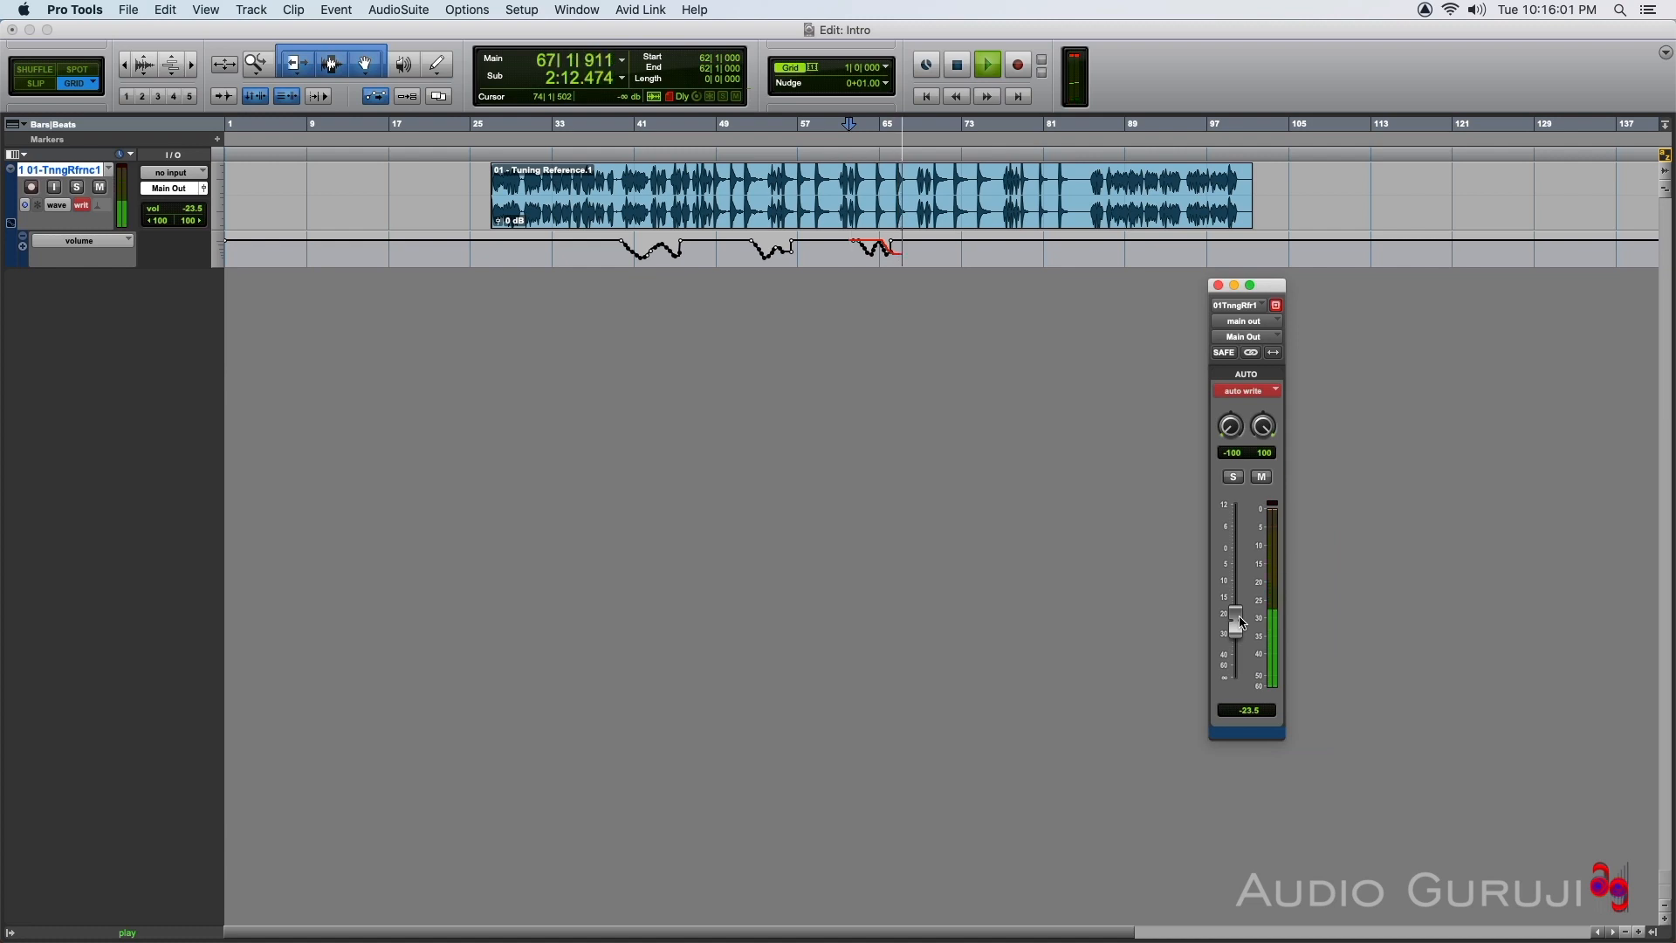
pyautogui.press('space')
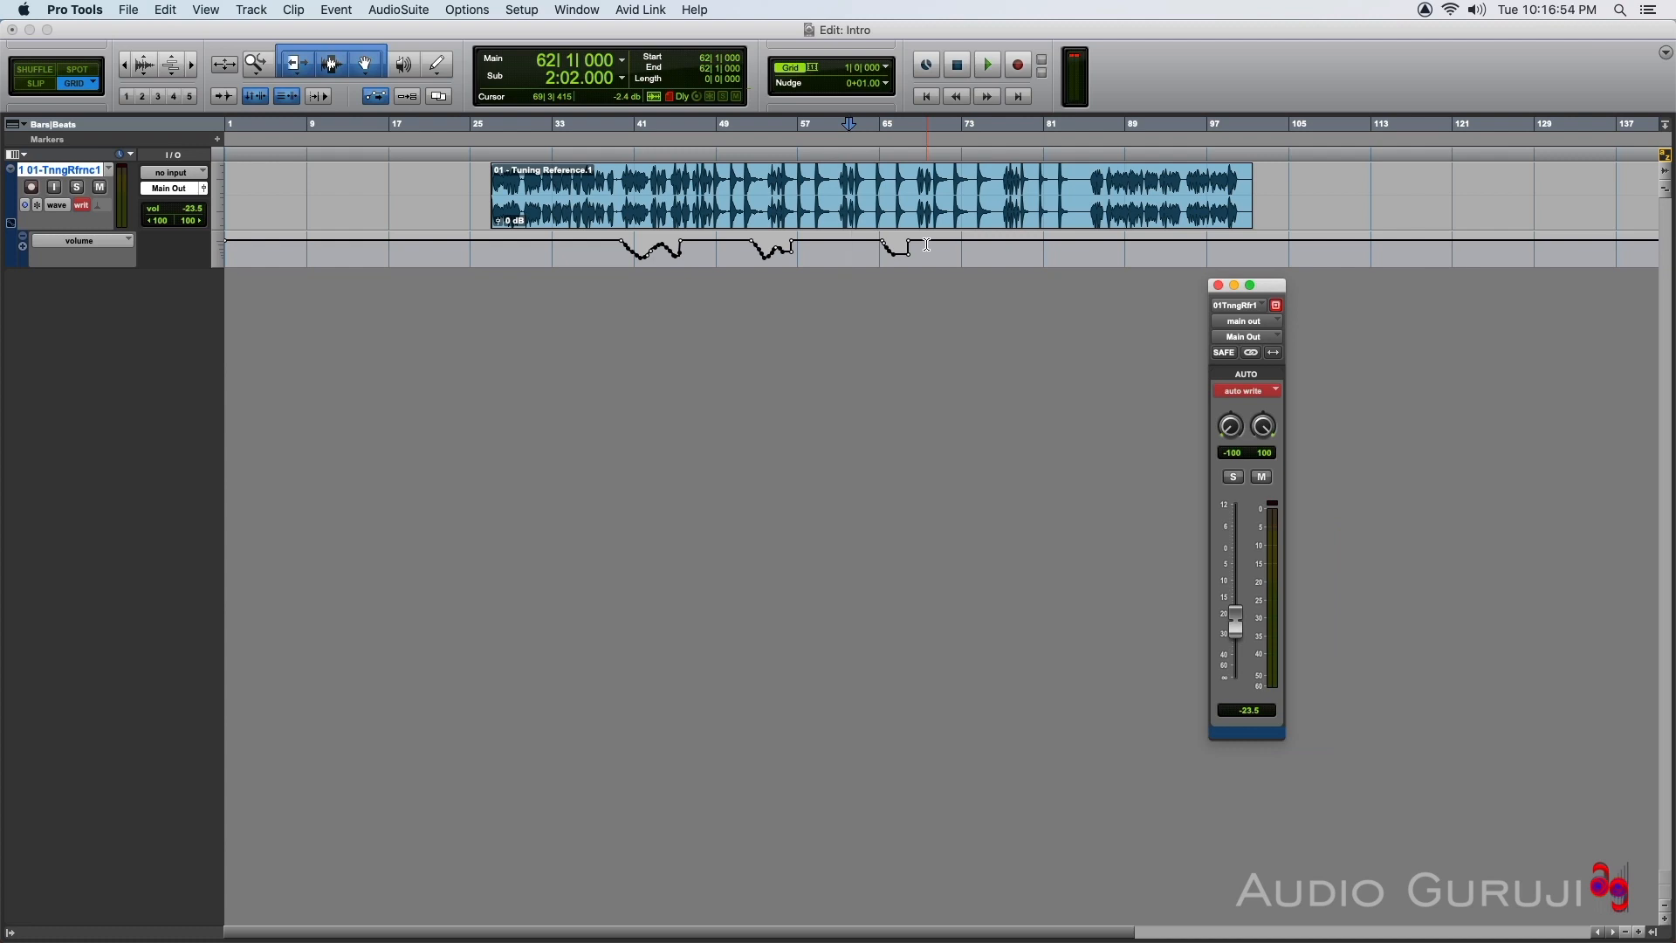
pyautogui.press('super+z')
pyautogui.press('super+shift+z')
# - Set the automation mode to touch and record output fader moves over the existing volume curve from bar 40
pyautogui.click(83, 209)
pyautogui.click(99, 171)
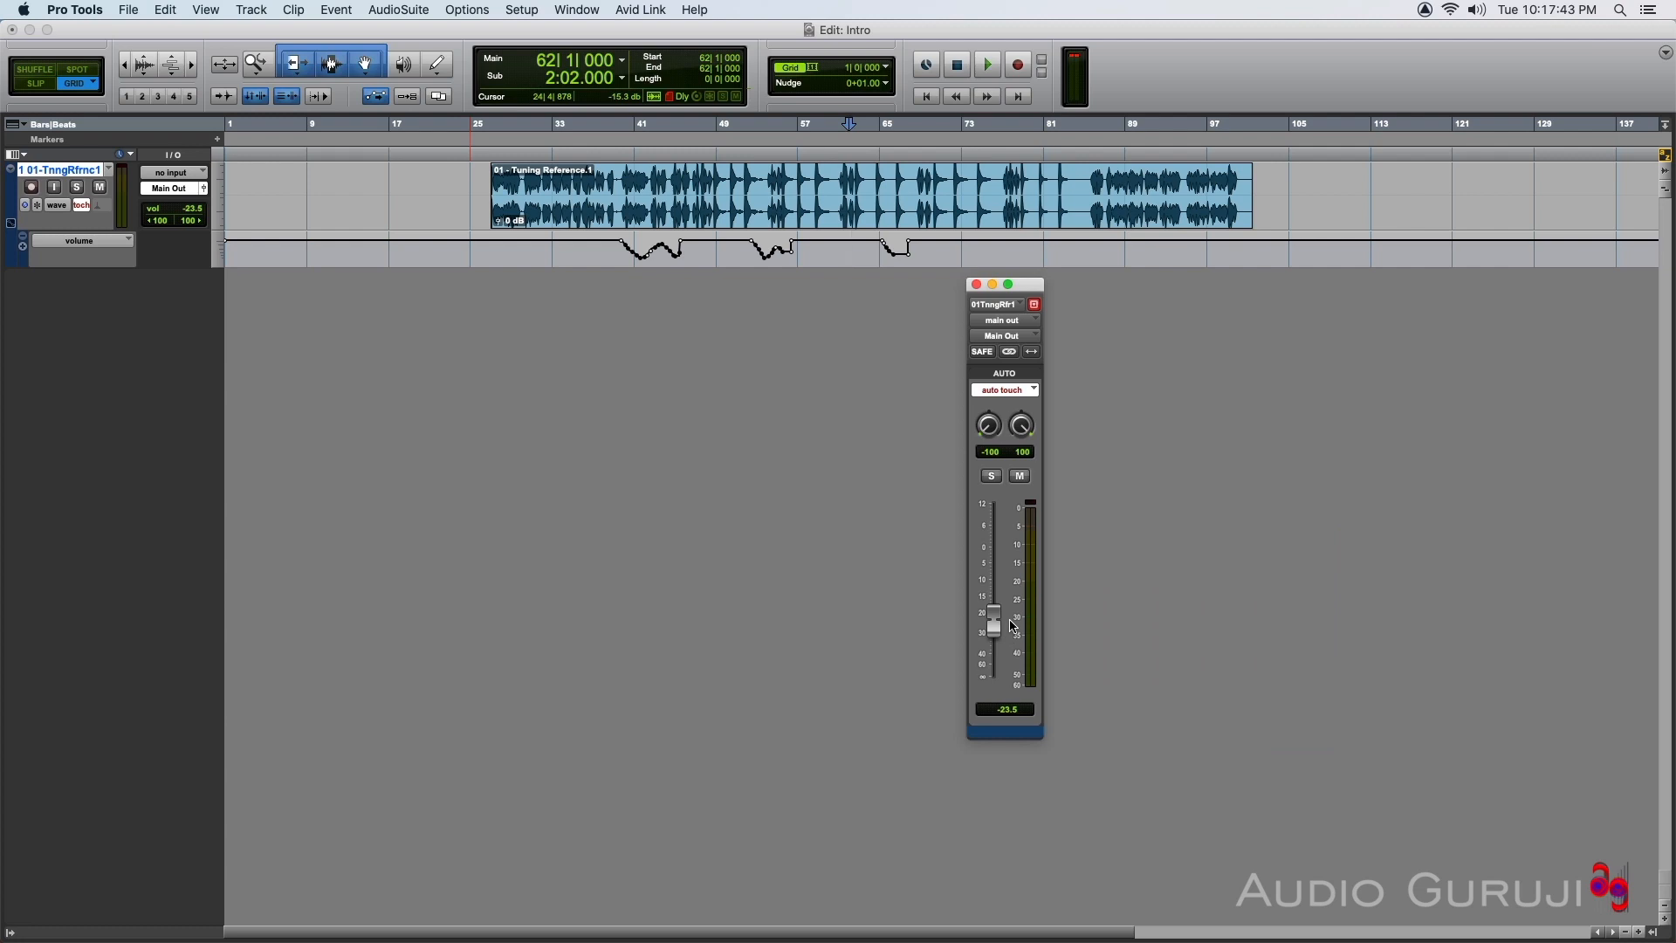
pyautogui.click(620, 247)
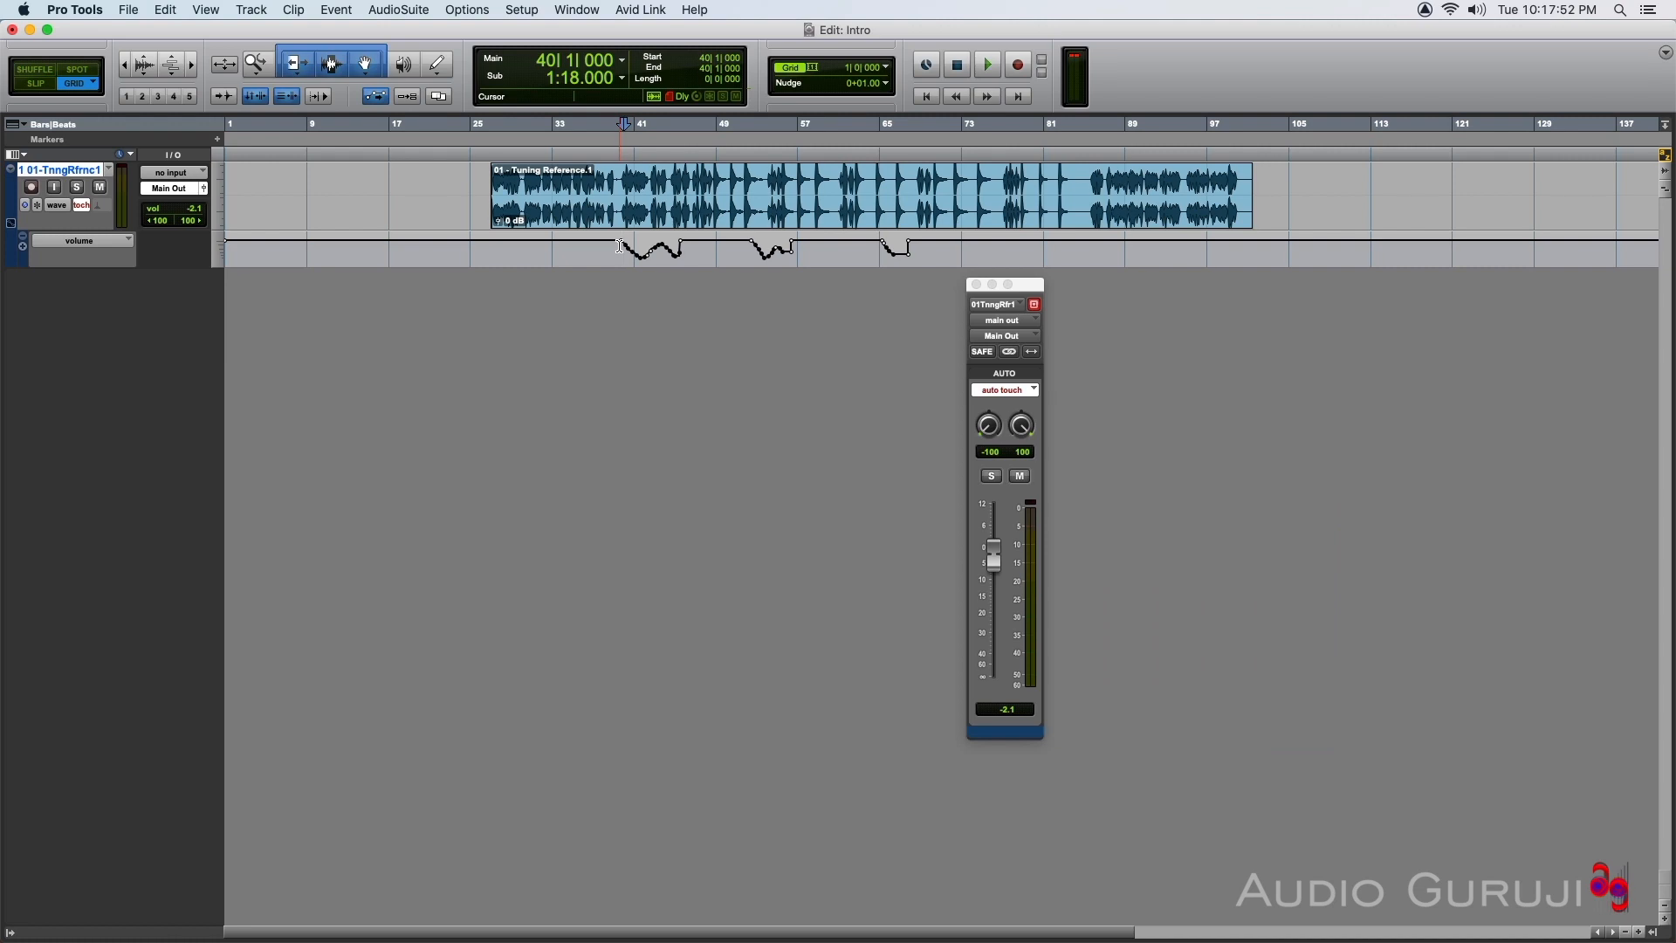
pyautogui.press('space')
pyautogui.moveTo(995, 556)
pyautogui.mouseDown()
pyautogui.moveTo(1001, 616)
pyautogui.moveTo(1004, 579)
pyautogui.mouseUp()
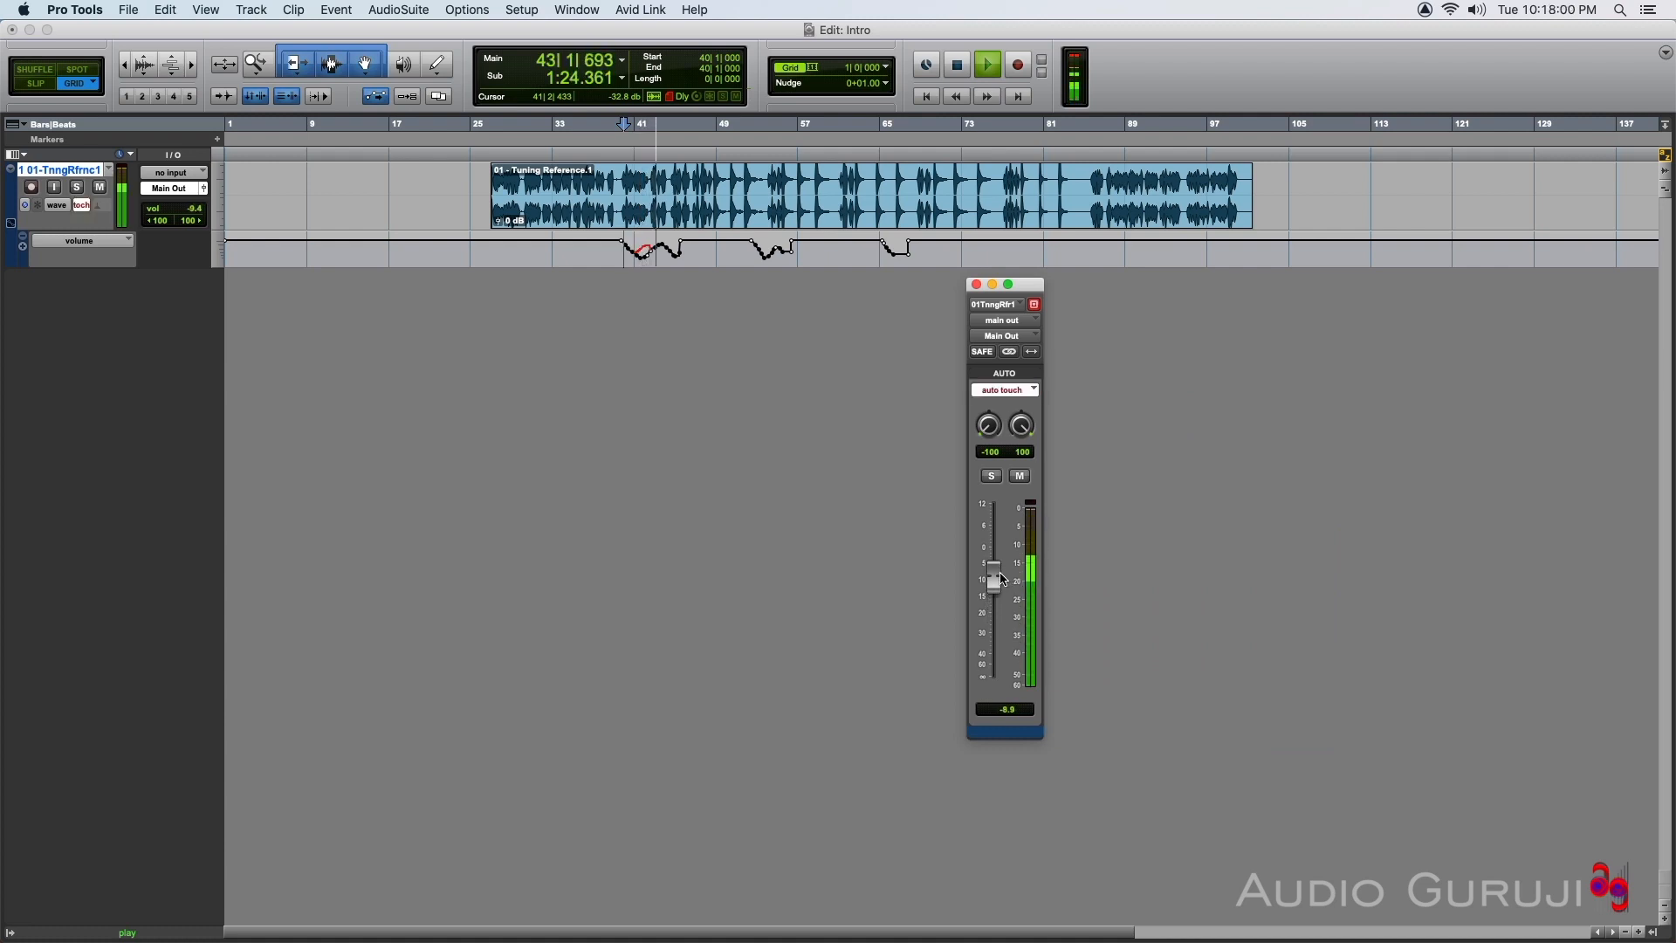
pyautogui.press('space')
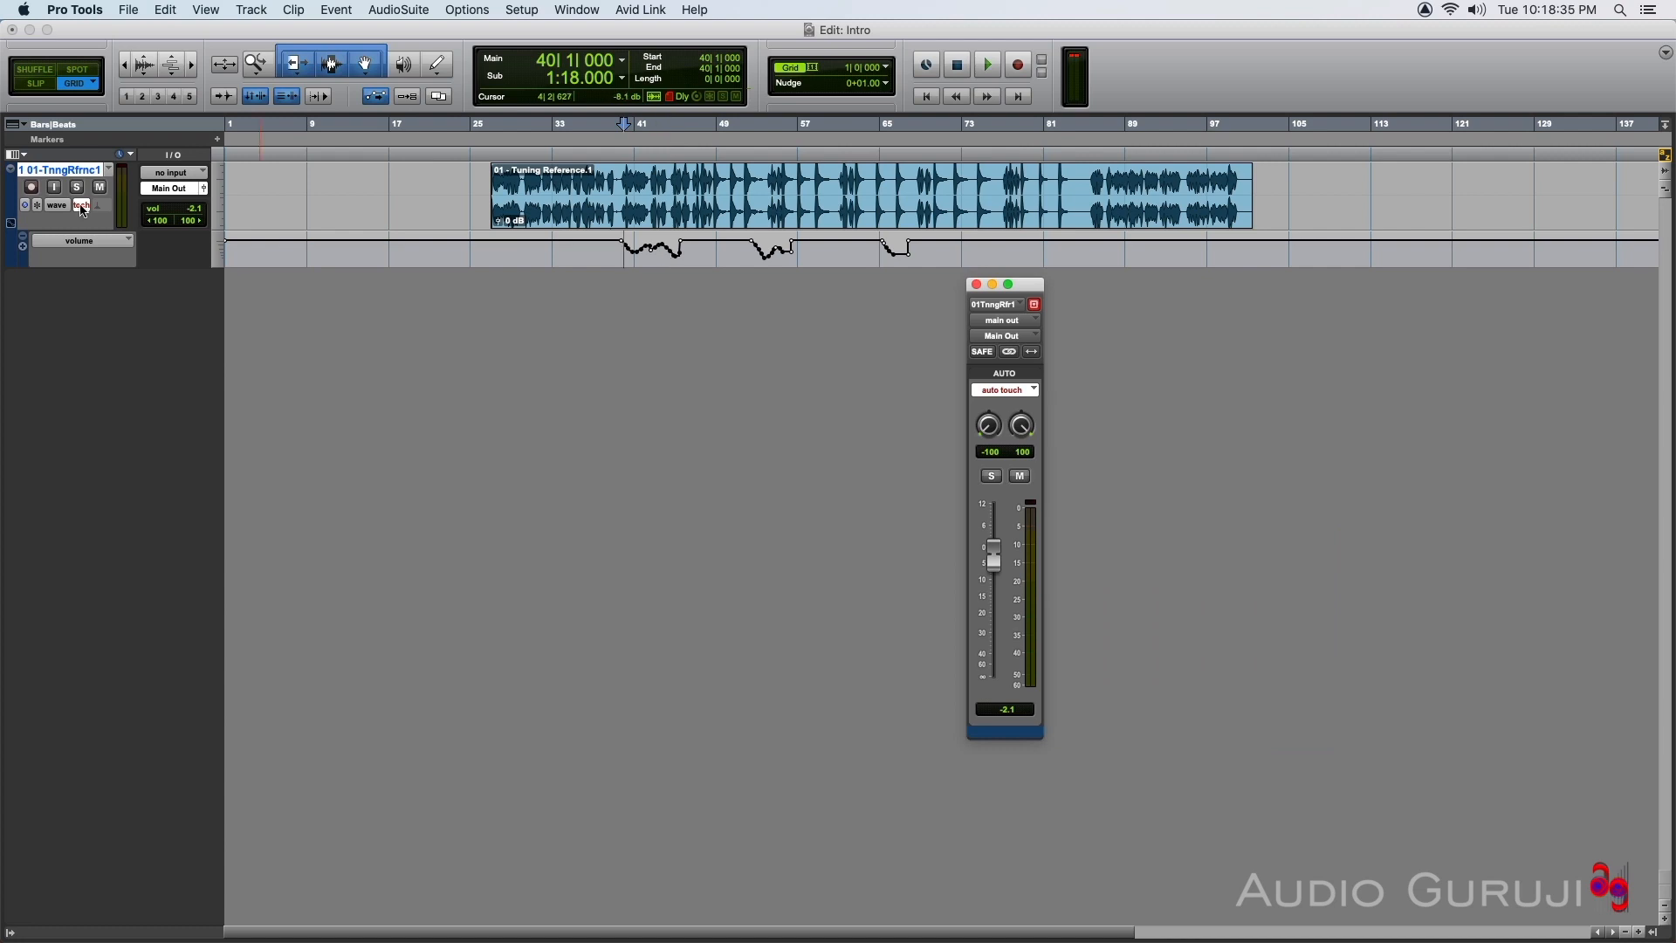
# - Turn on trim with write automation mode and record a trim fader move during playback from bar 39
pyautogui.click(83, 207)
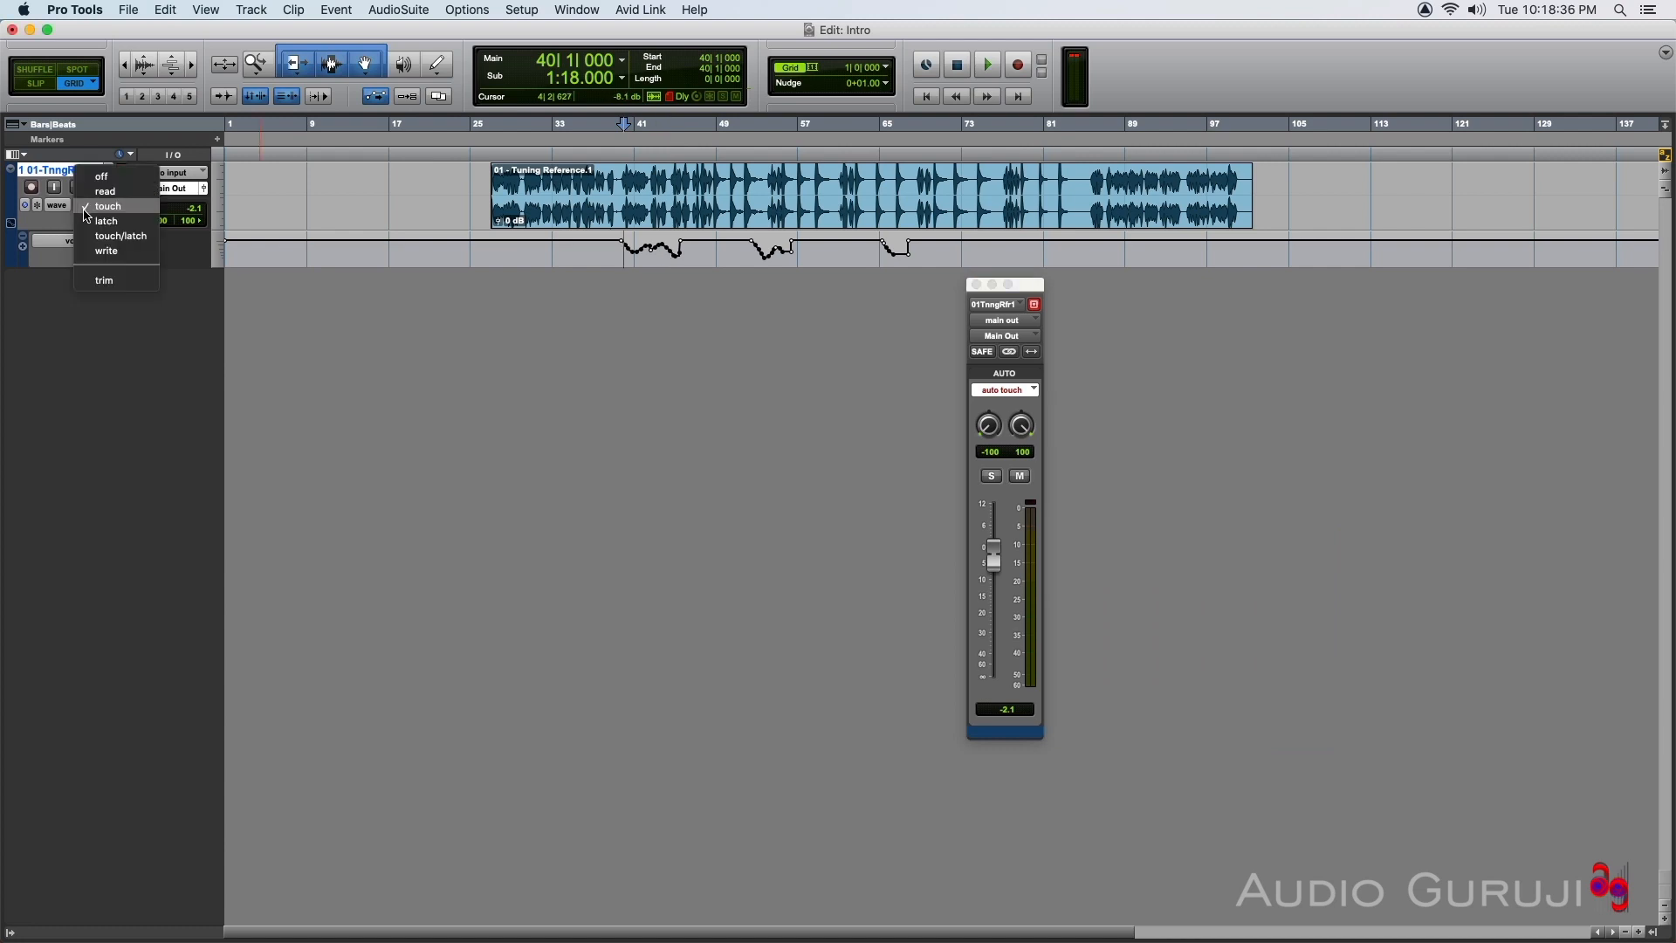
pyautogui.click(114, 284)
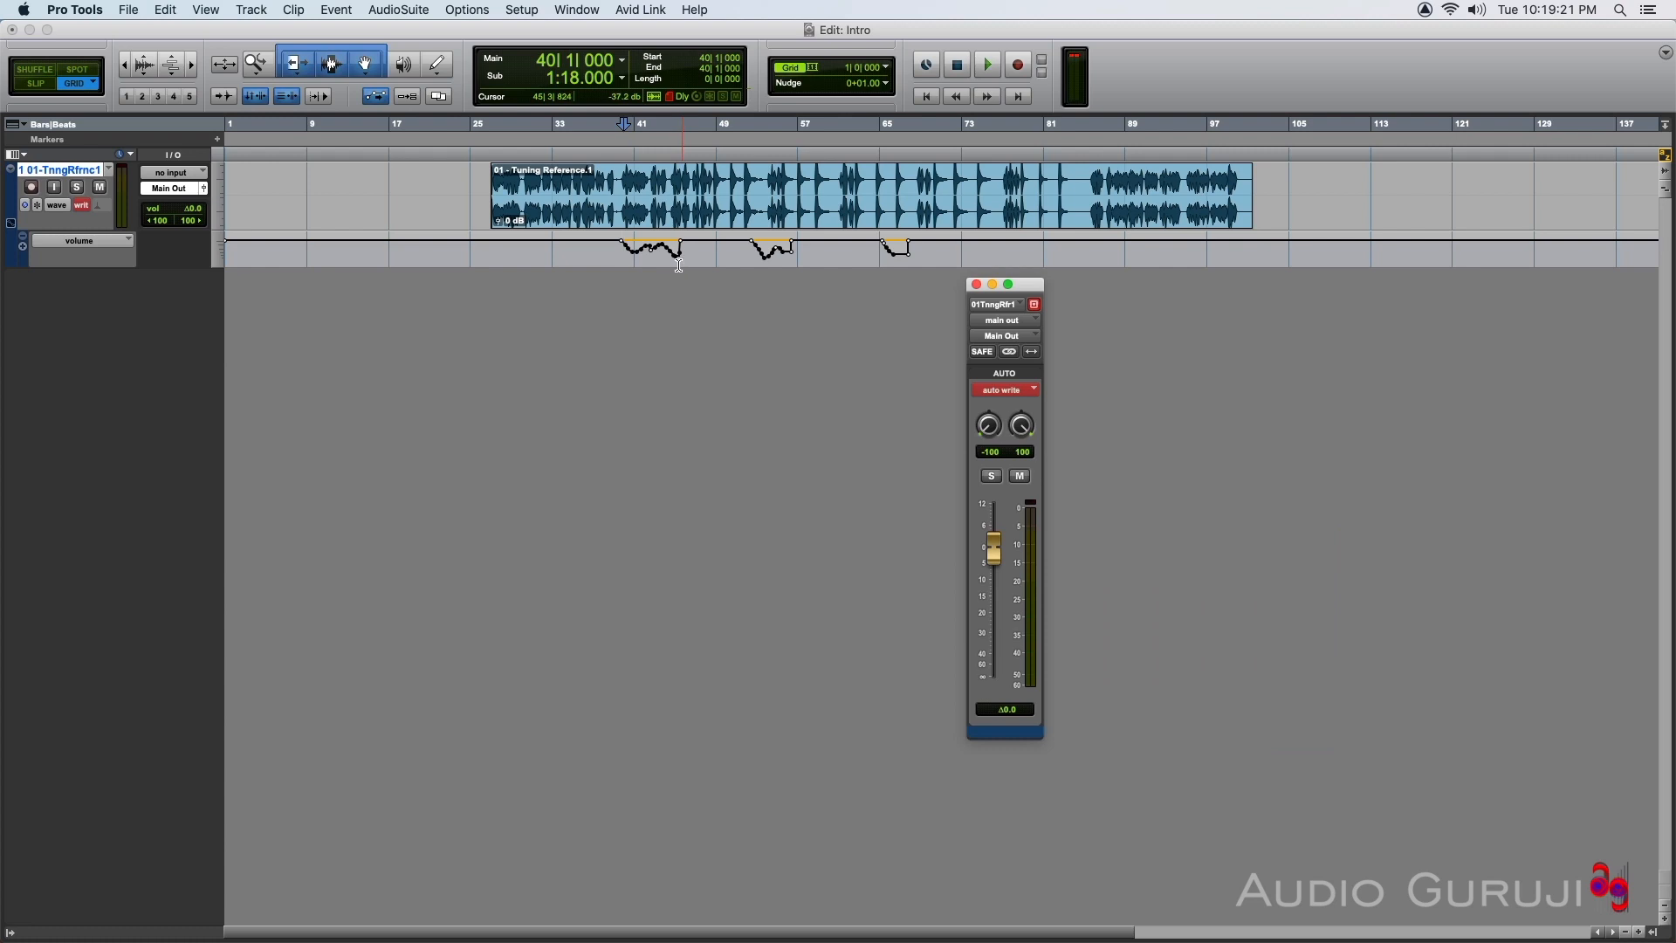
pyautogui.click(621, 248)
pyautogui.press('space')
pyautogui.moveTo(998, 566)
pyautogui.mouseDown()
pyautogui.moveTo(1000, 548)
pyautogui.moveTo(1002, 612)
pyautogui.moveTo(1004, 576)
pyautogui.mouseUp()
pyautogui.press('space')
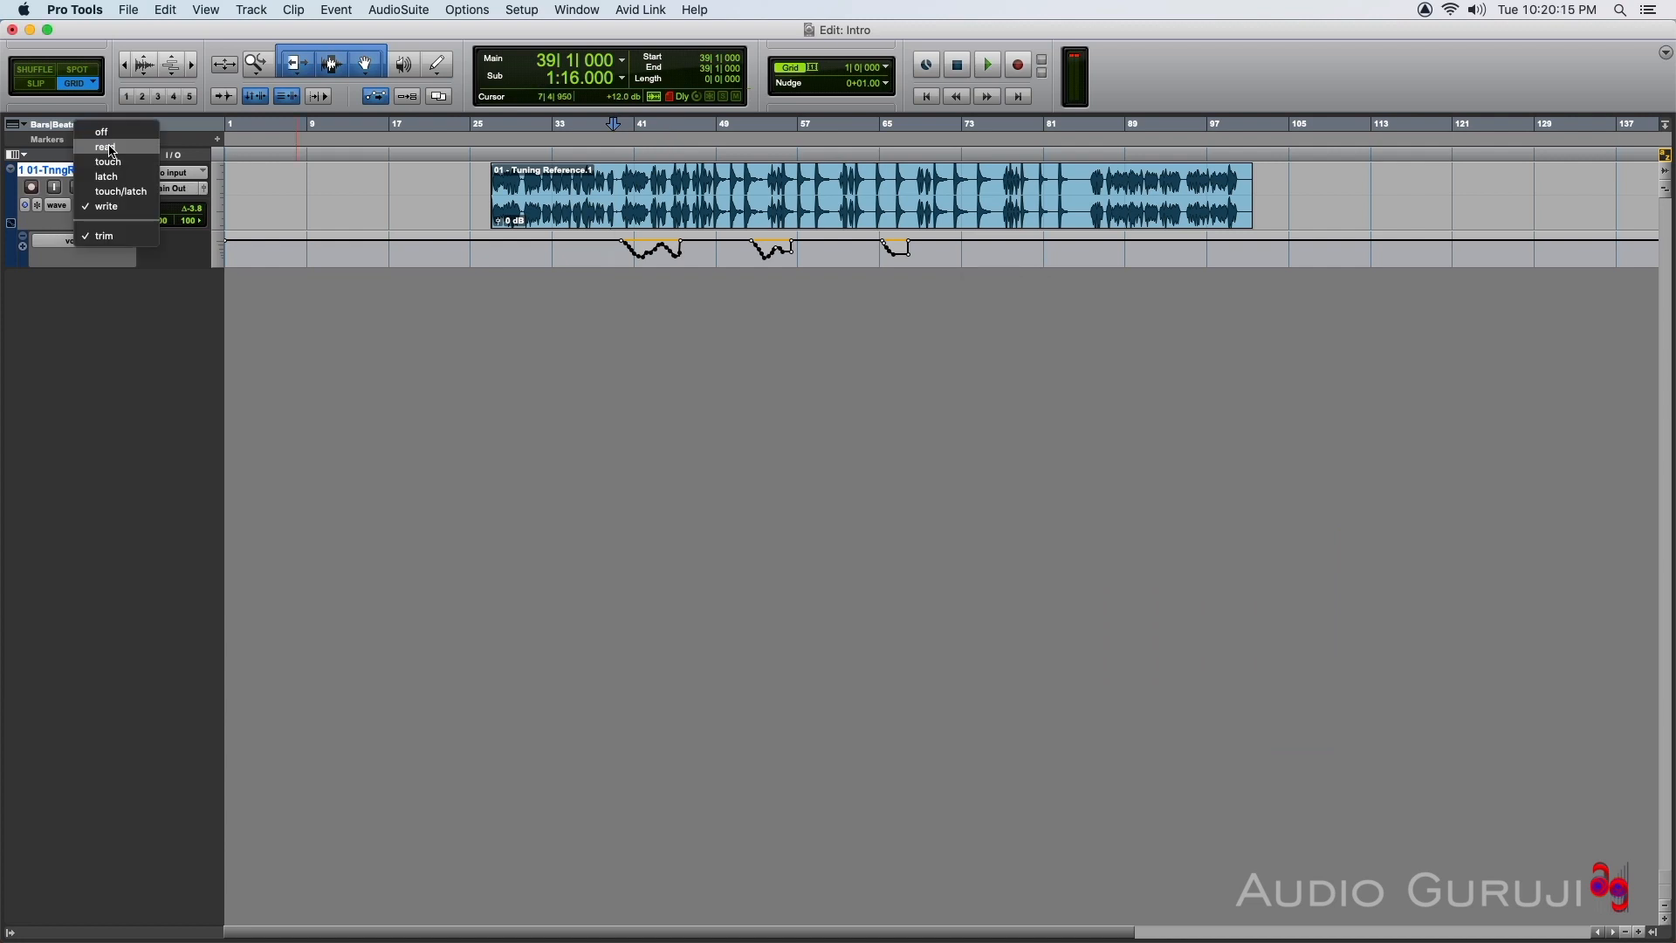
# - Set the track's automation mode to read and turn off trim
pyautogui.click(106, 148)
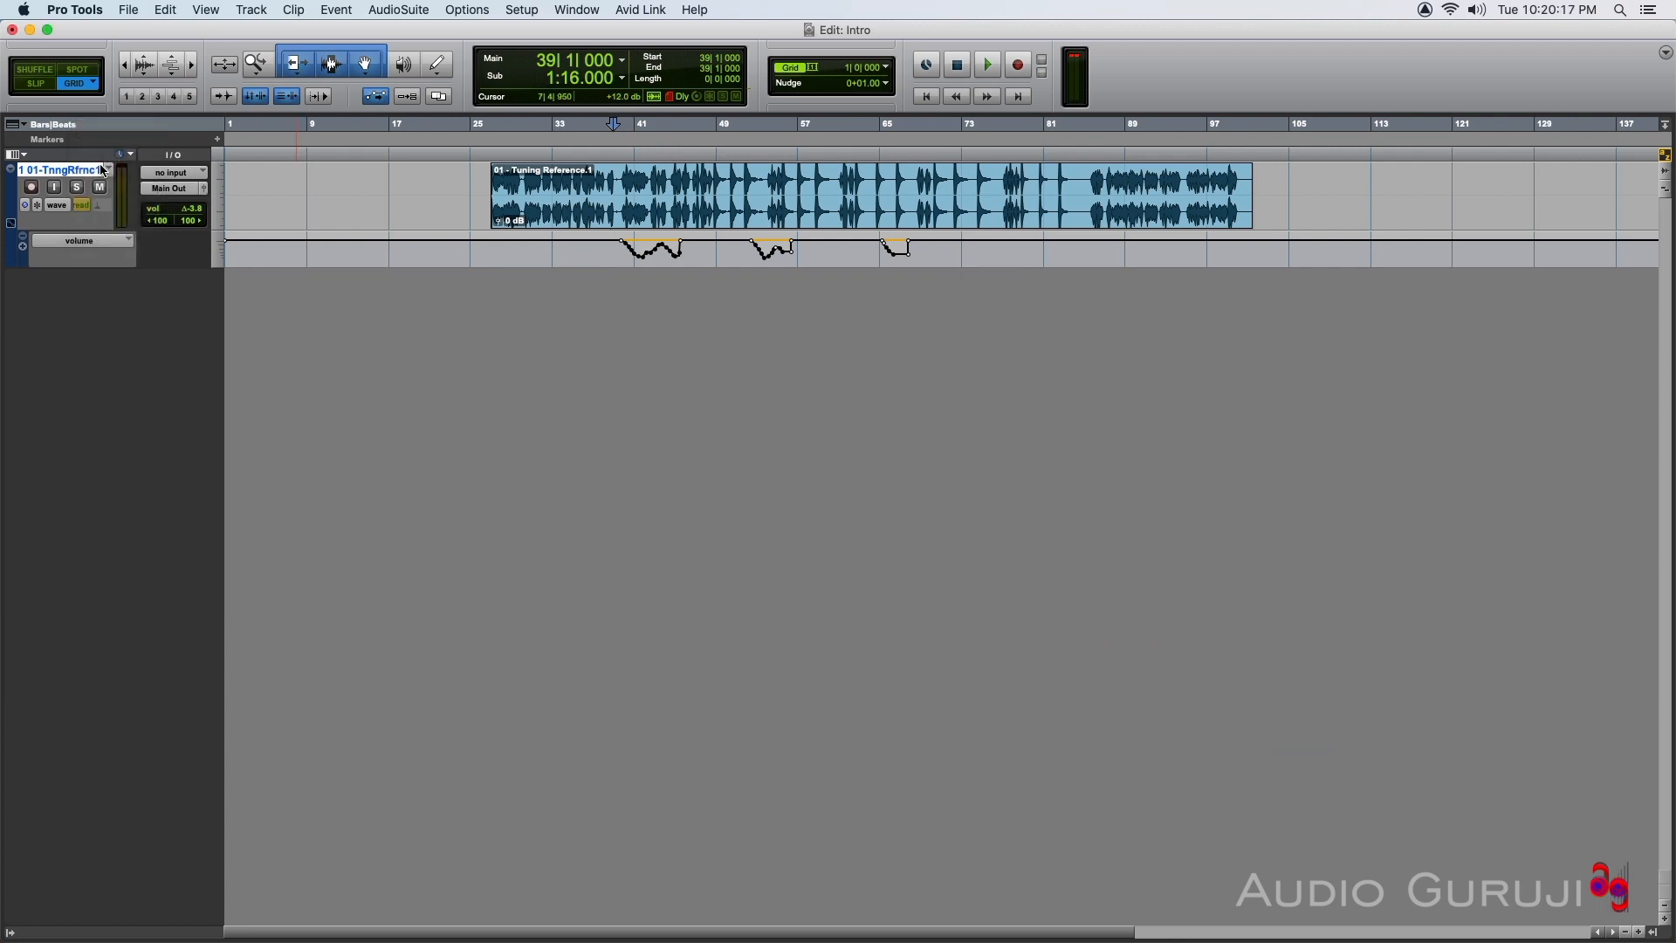
pyautogui.click(83, 205)
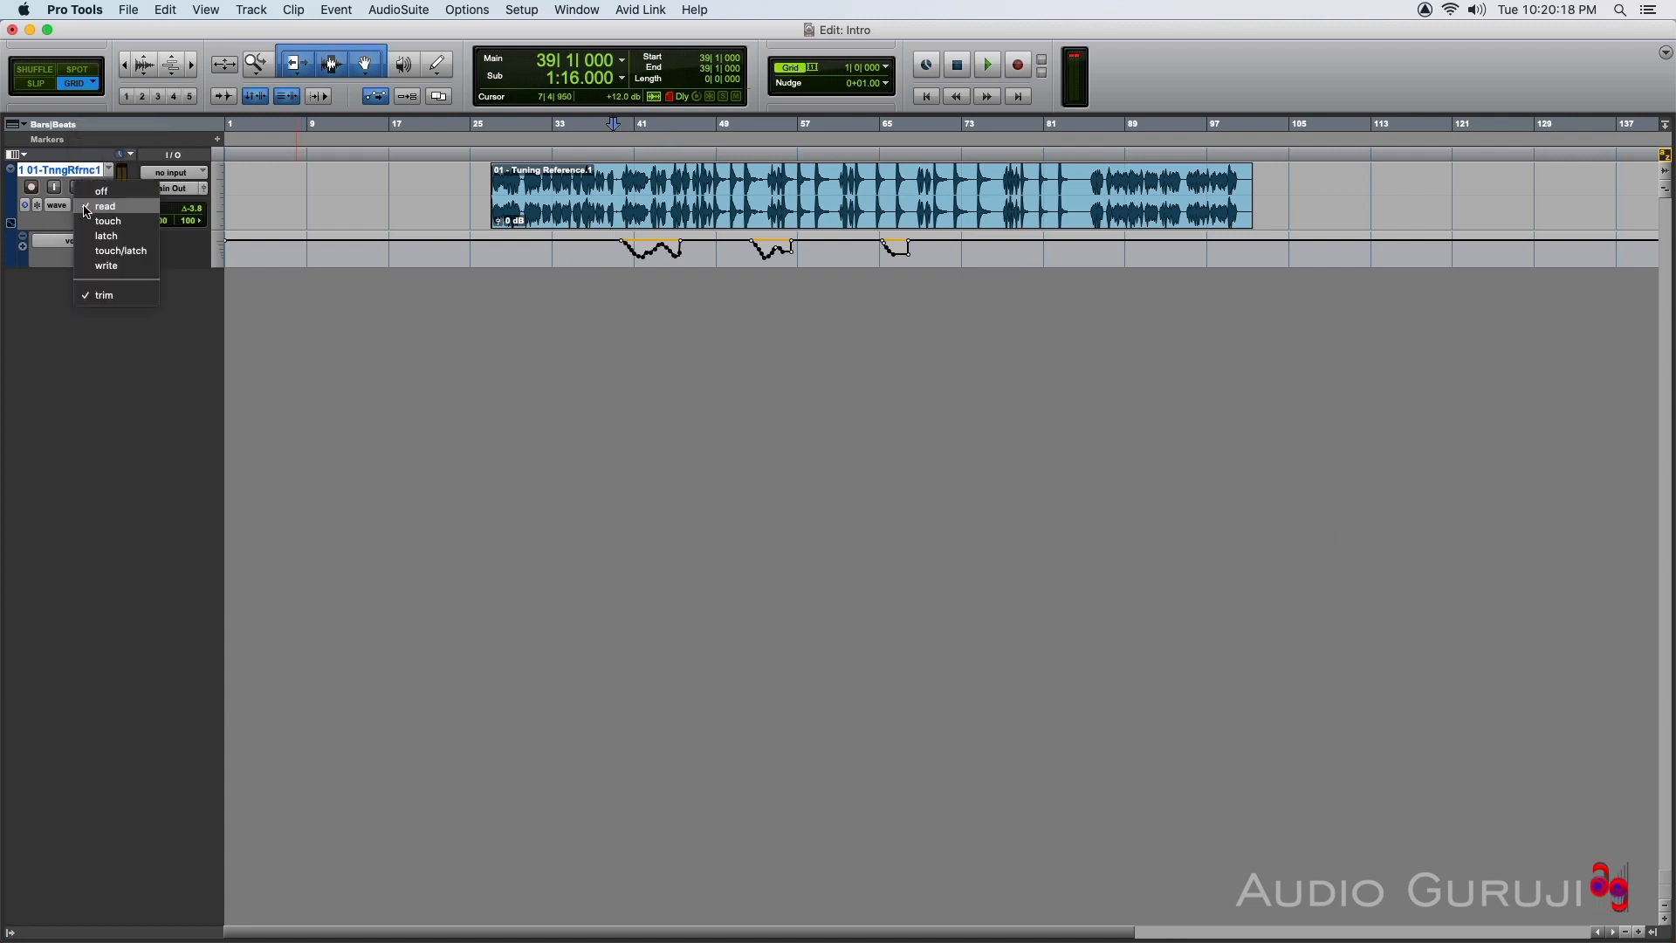
pyautogui.click(107, 296)
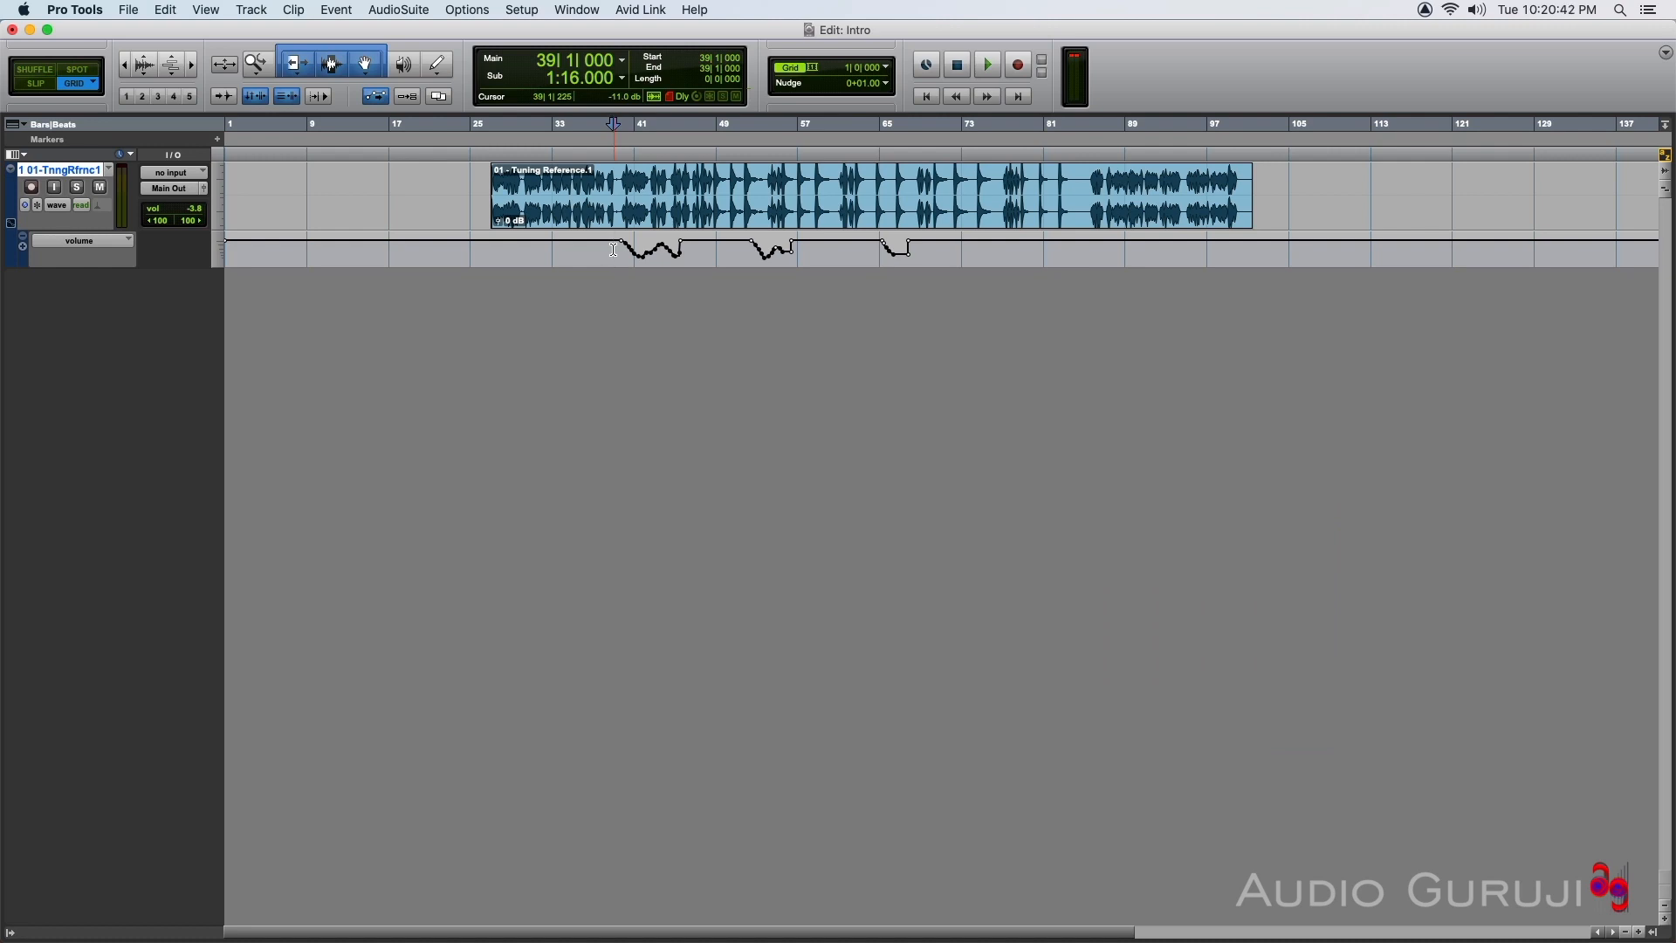
# - Lower the volume automation between bars 38 and 70 as a block, and redraw its curve freehand with the Pencil tool up to about bar 53
pyautogui.moveTo(604, 250); pyautogui.dragTo(930, 253)
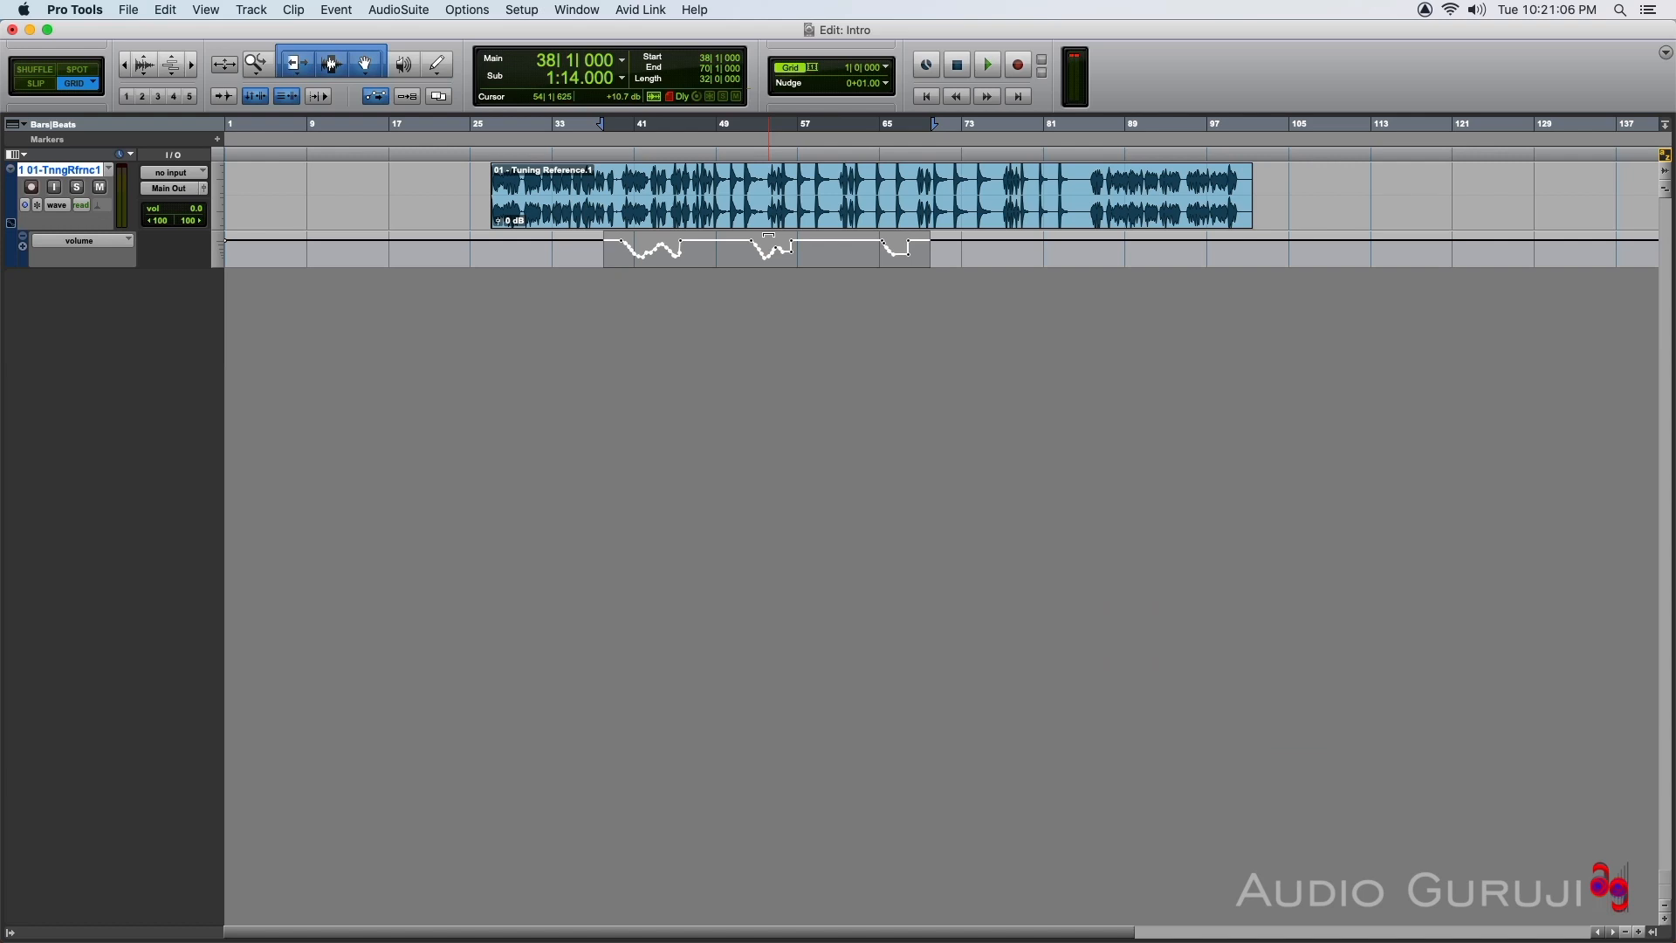
pyautogui.moveTo(768, 236); pyautogui.dragTo(769, 247)
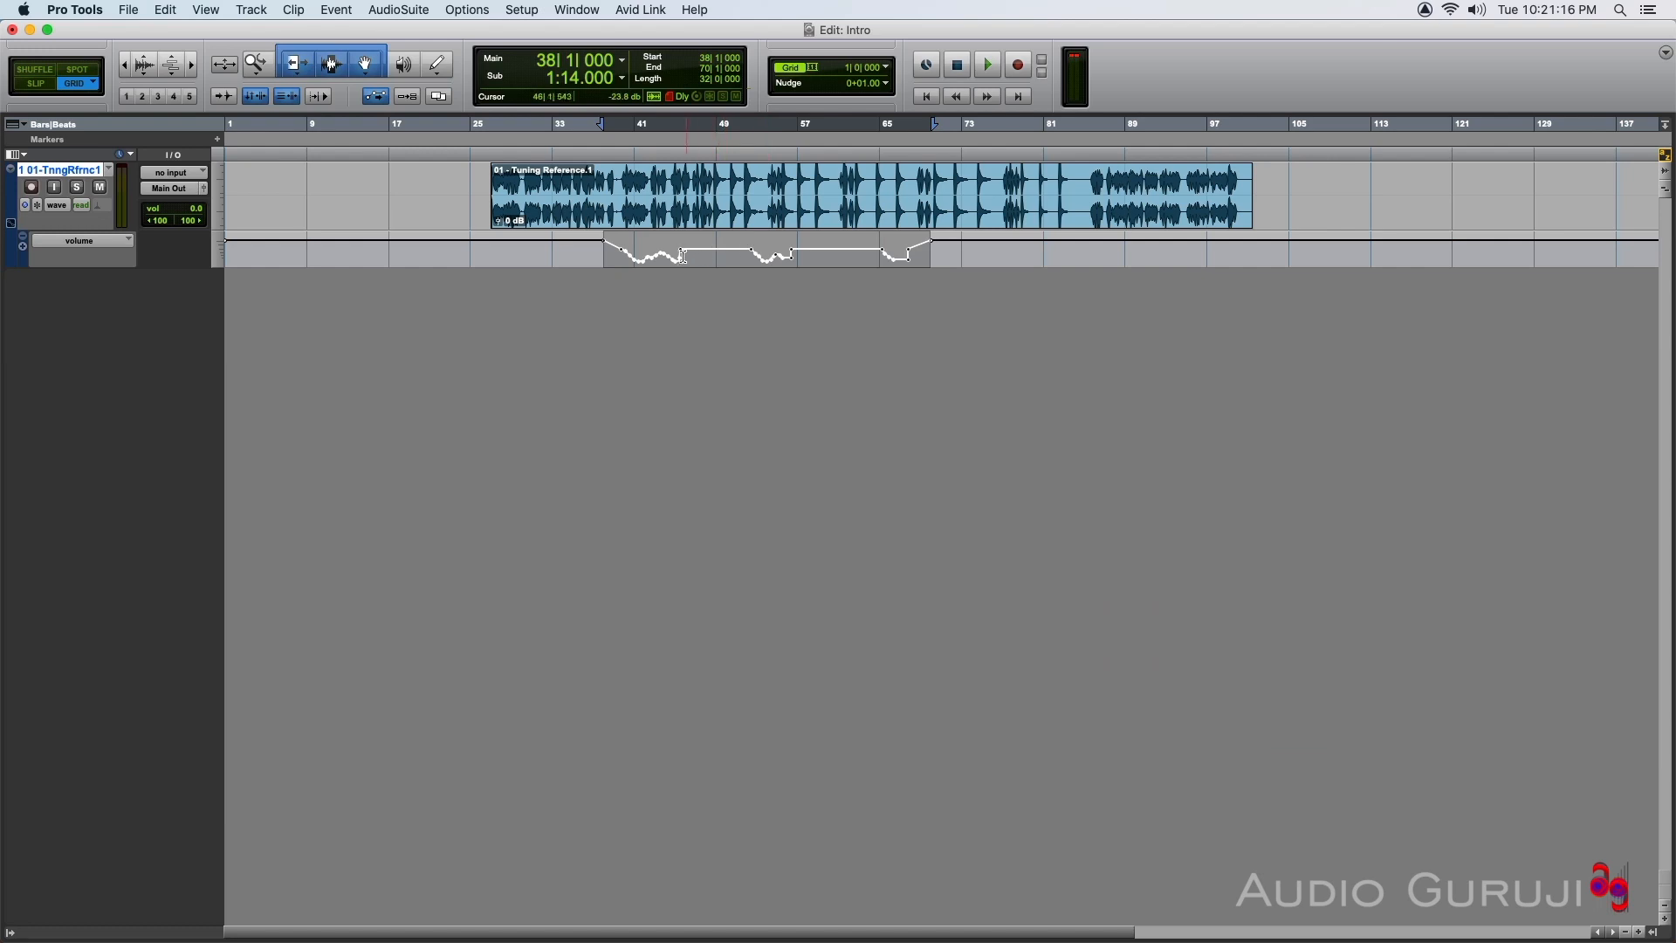
pyautogui.click(441, 64)
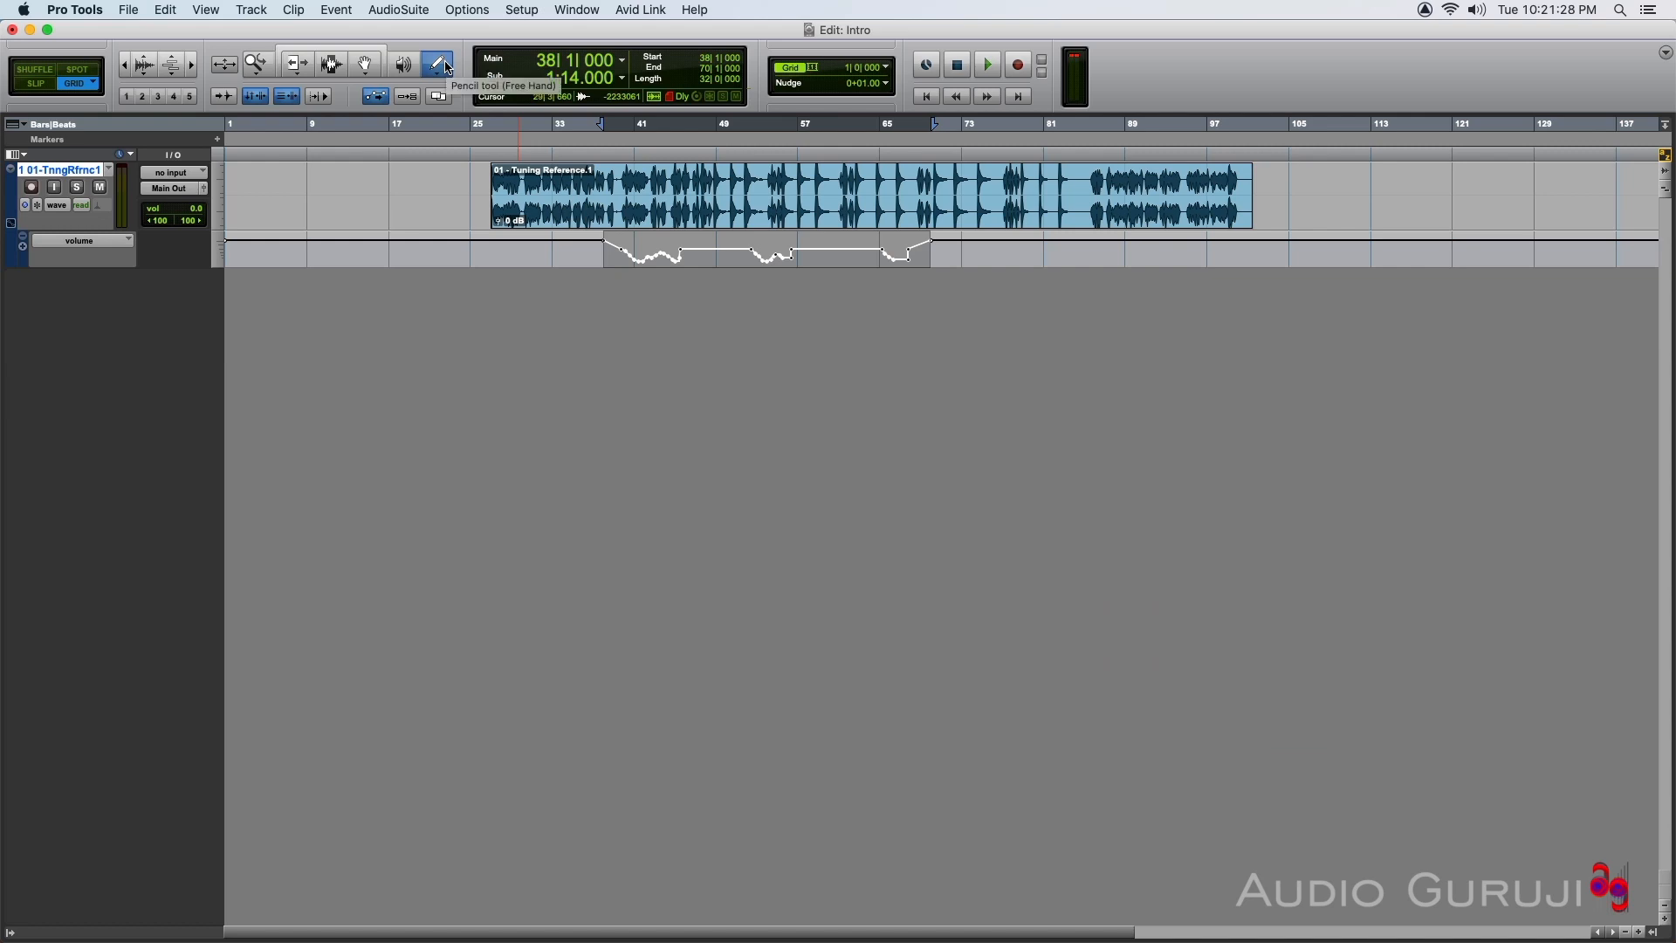
pyautogui.click(706, 241)
pyautogui.moveTo(706, 241); pyautogui.dragTo(757, 251)
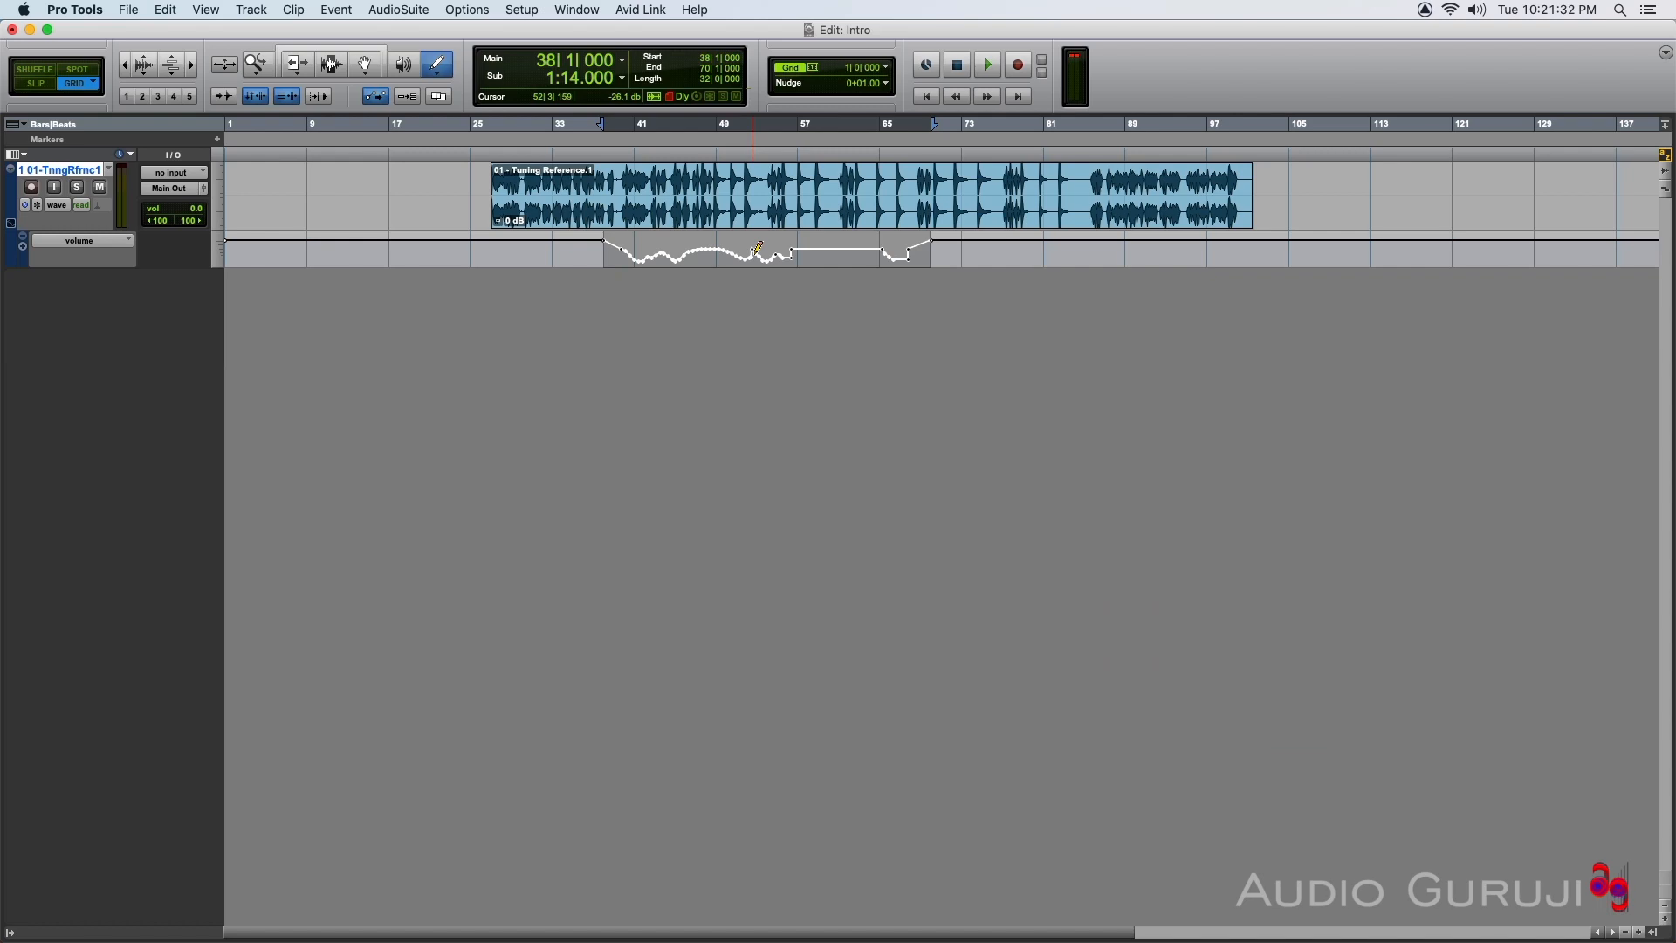
# - Switch back to the Smart tool and add breakpoints to the volume line between about bars 60 and 64
pyautogui.click(837, 248)
pyautogui.click(855, 249)
pyautogui.click(375, 51)
pyautogui.click(853, 249)
pyautogui.moveTo(853, 249); pyautogui.dragTo(828, 249)
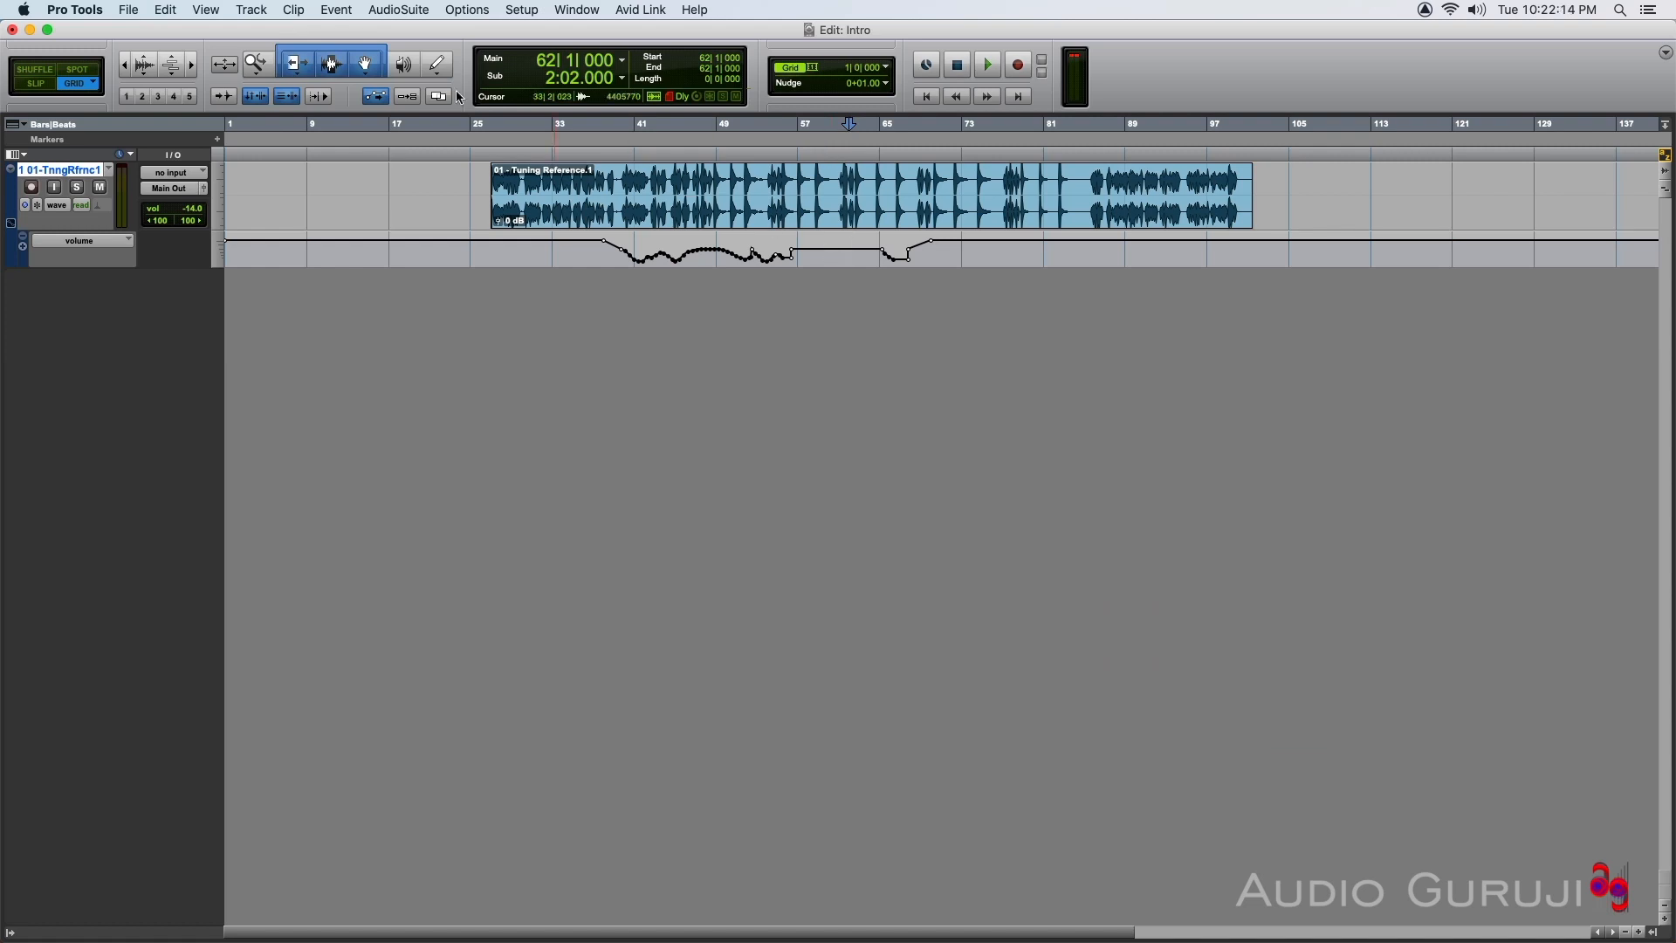
pyautogui.click(829, 249)
pyautogui.click(851, 250)
pyautogui.click(869, 249)
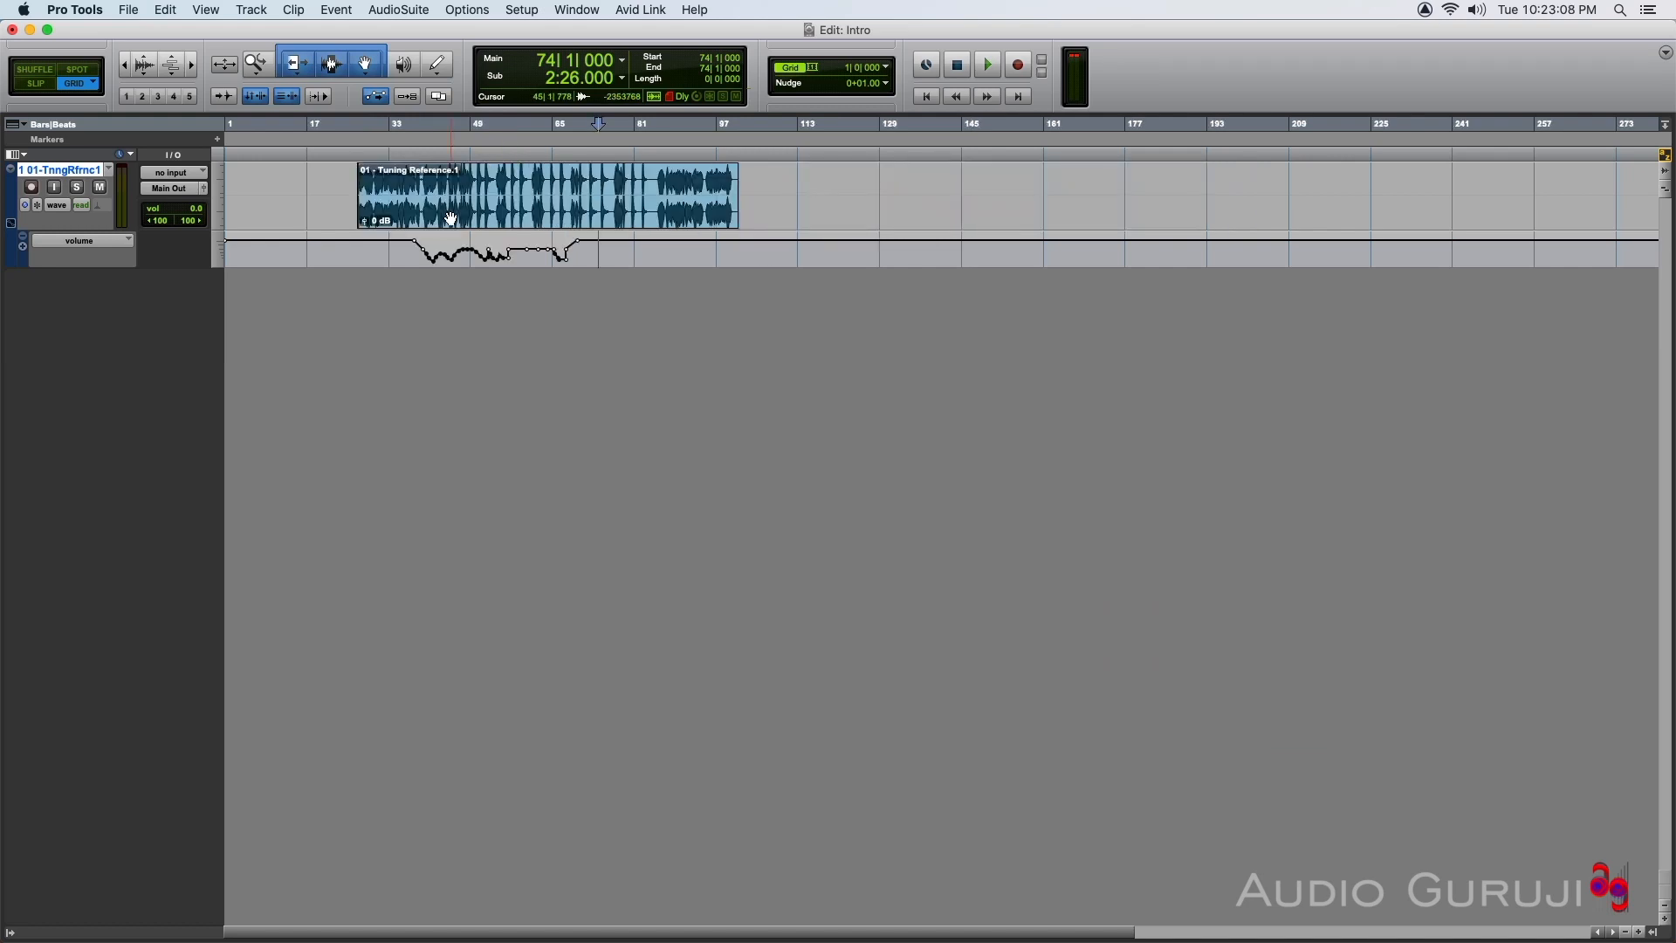
# - Move the audio clip together with its volume automation to bar 88
pyautogui.click(578, 210)
pyautogui.moveTo(578, 209); pyautogui.dragTo(892, 209)
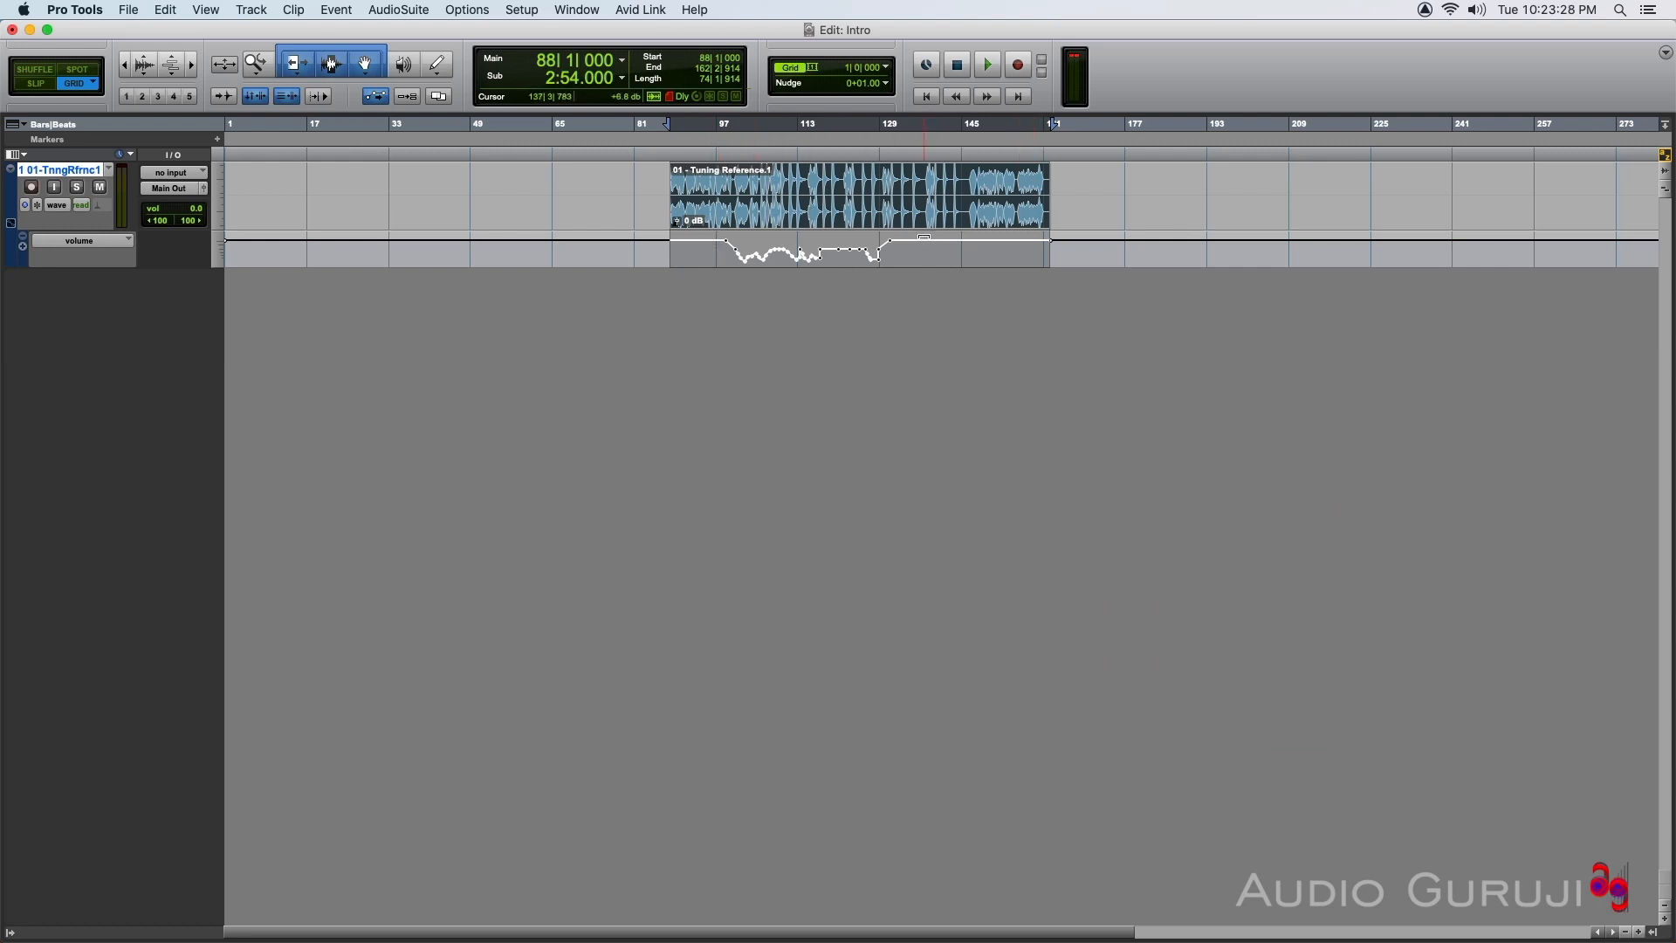
# - Turn off Automation Follows Edit to move the clip alone to bar 23, and turn the option back on
pyautogui.click(384, 102)
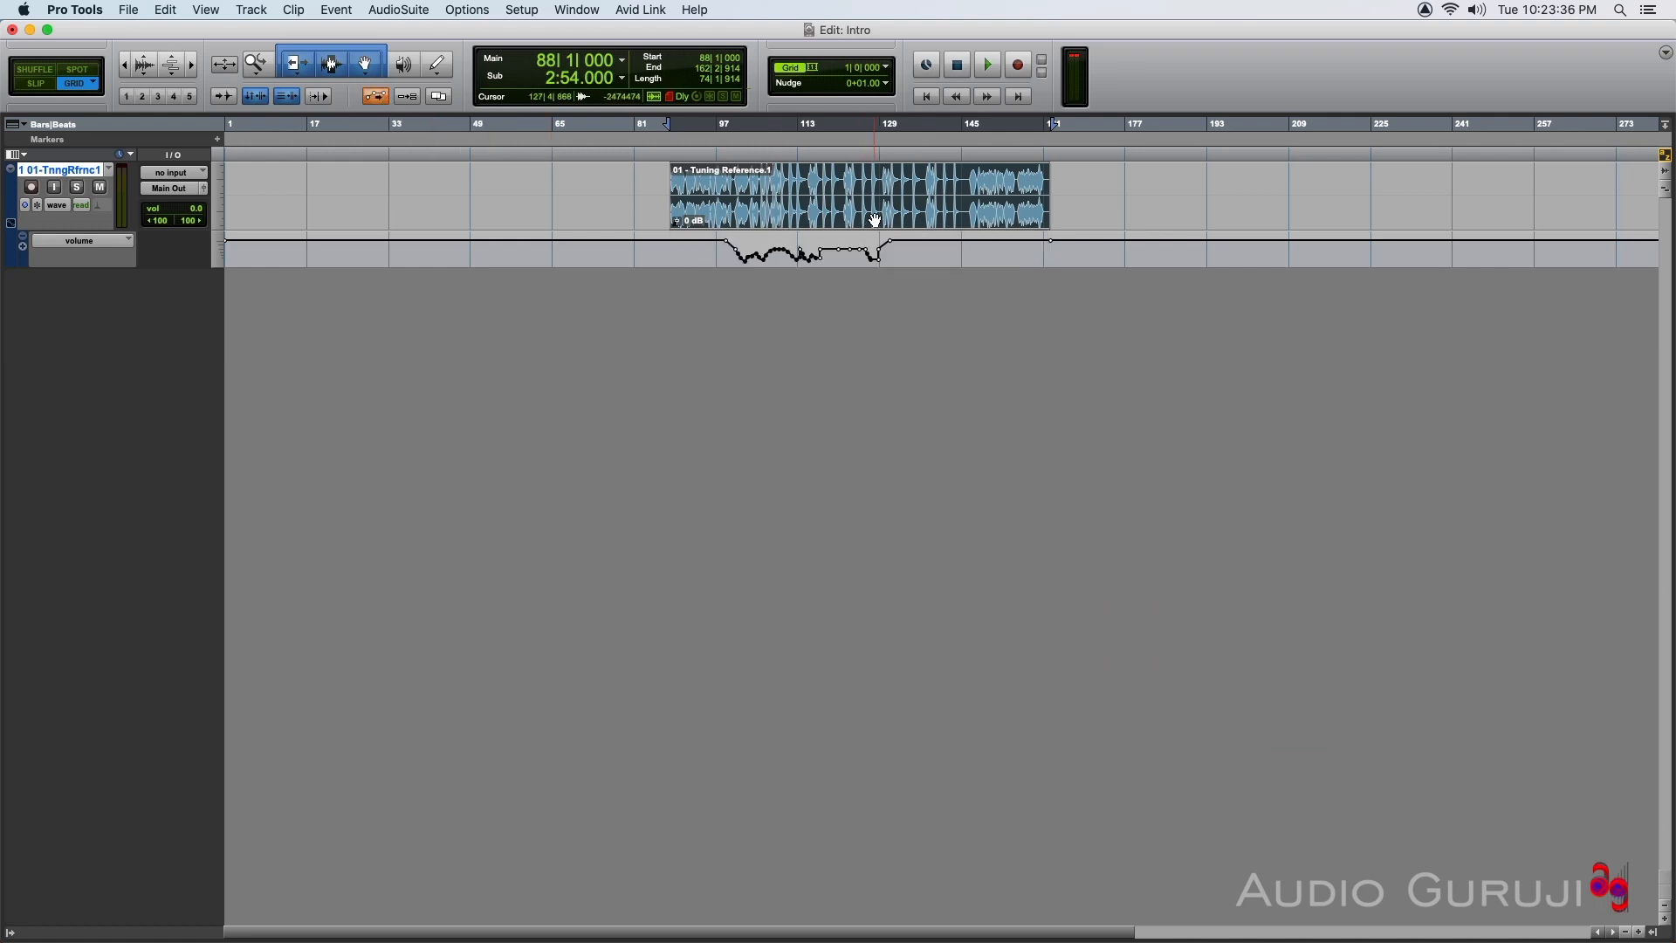
pyautogui.moveTo(876, 220); pyautogui.dragTo(548, 214)
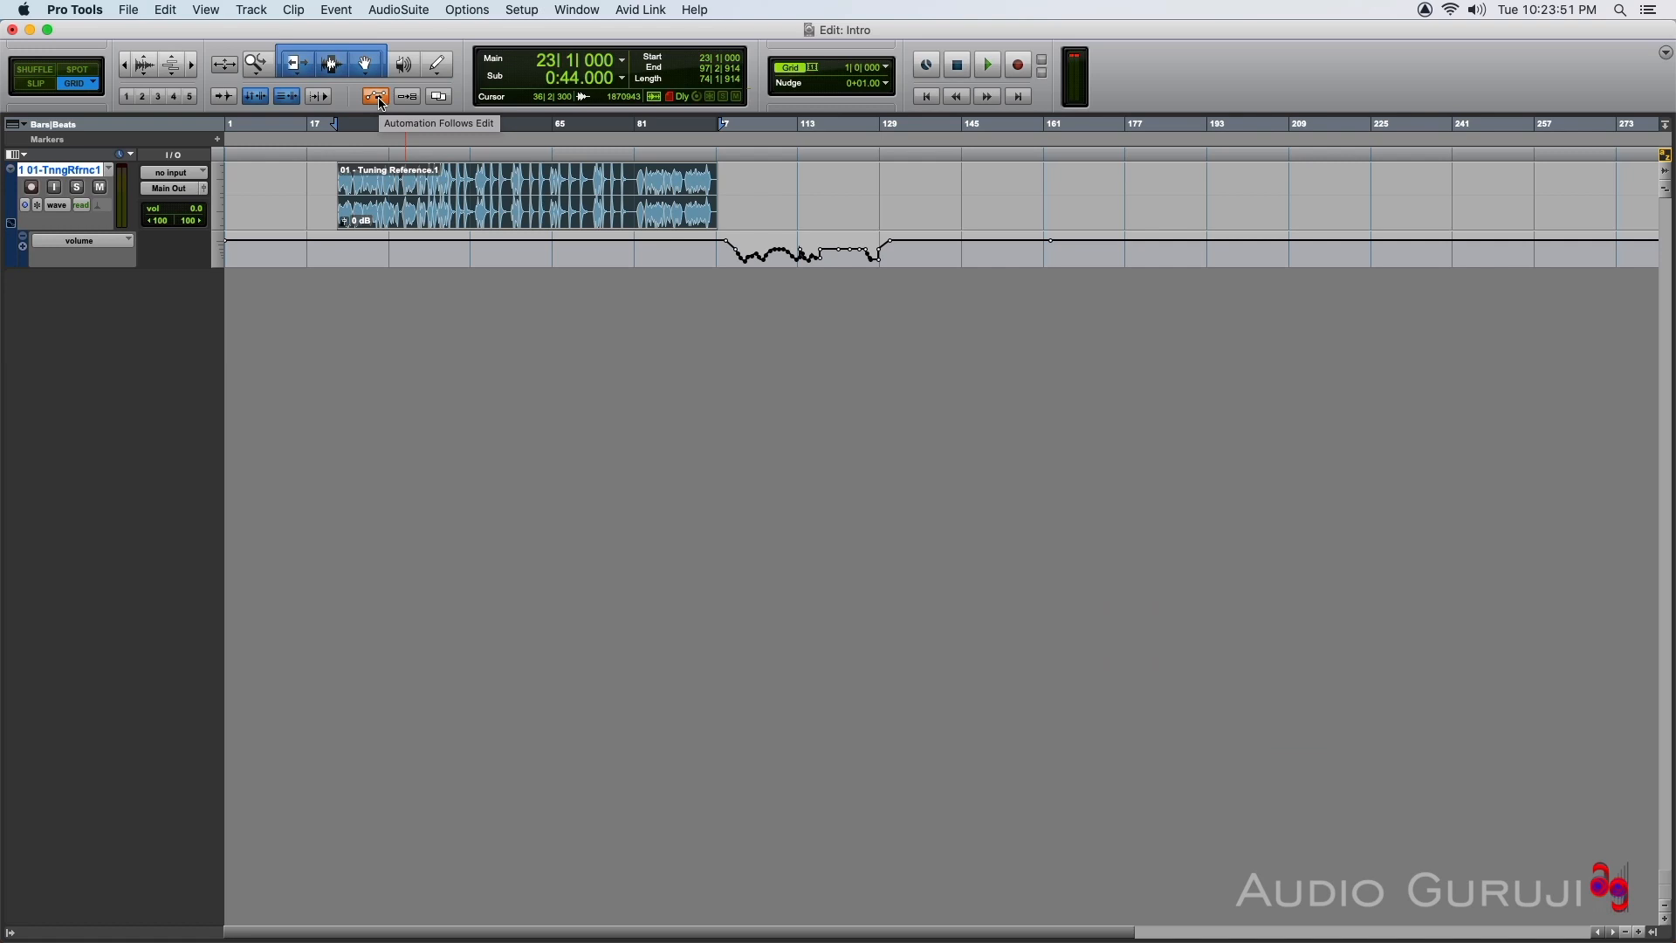
pyautogui.click(376, 96)
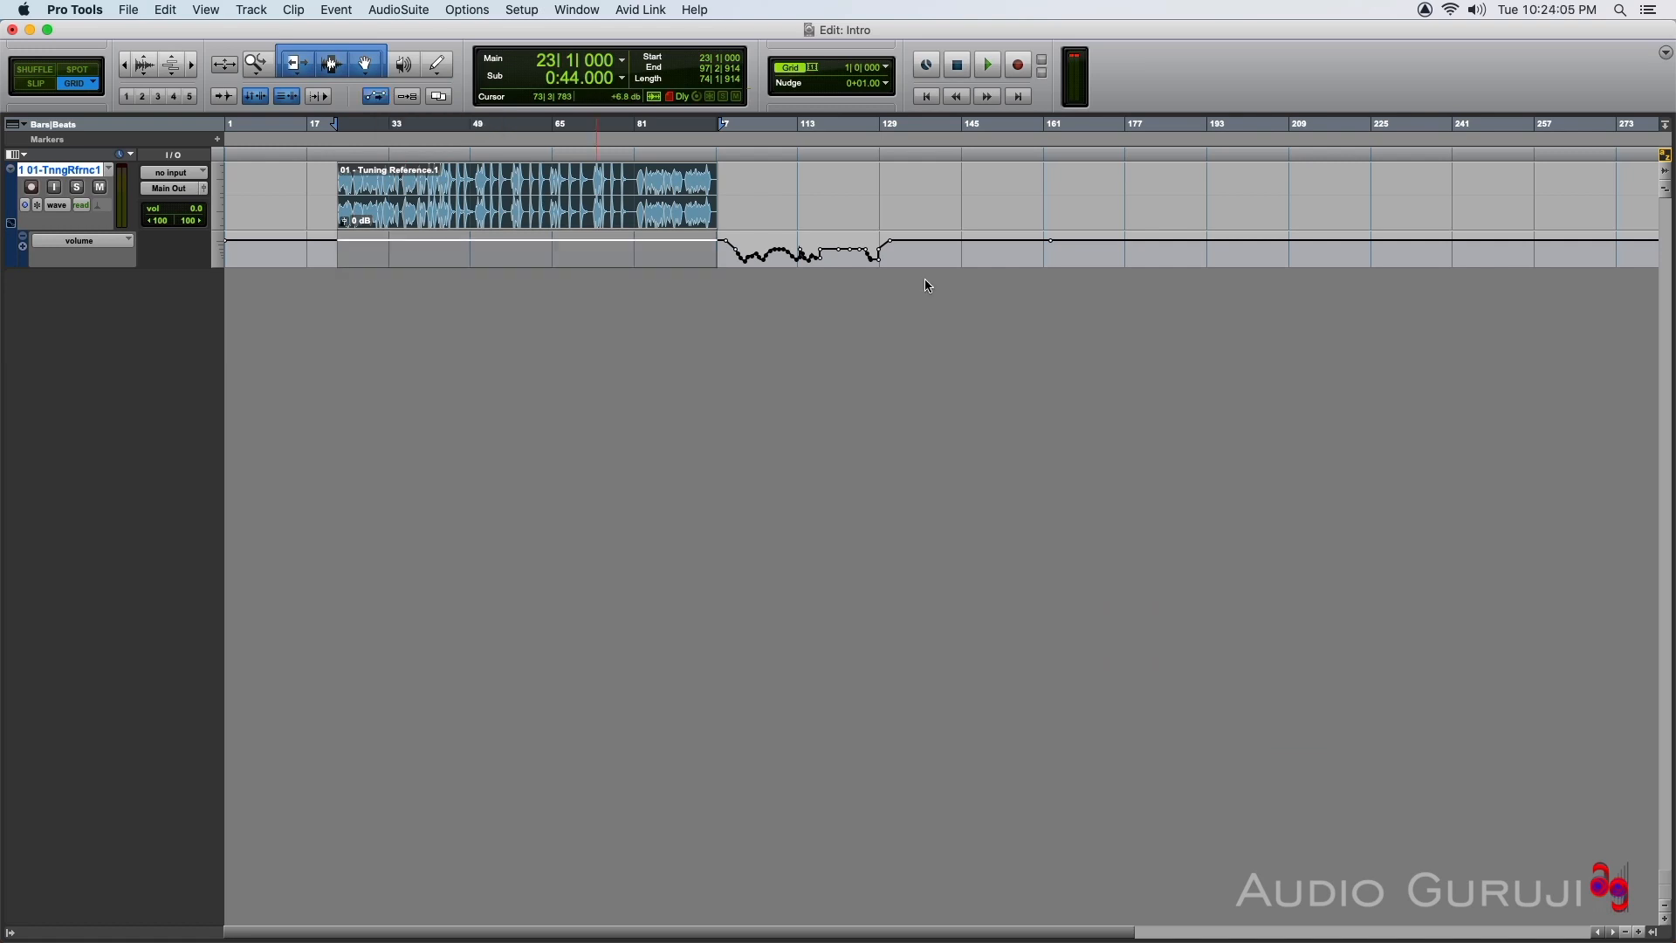